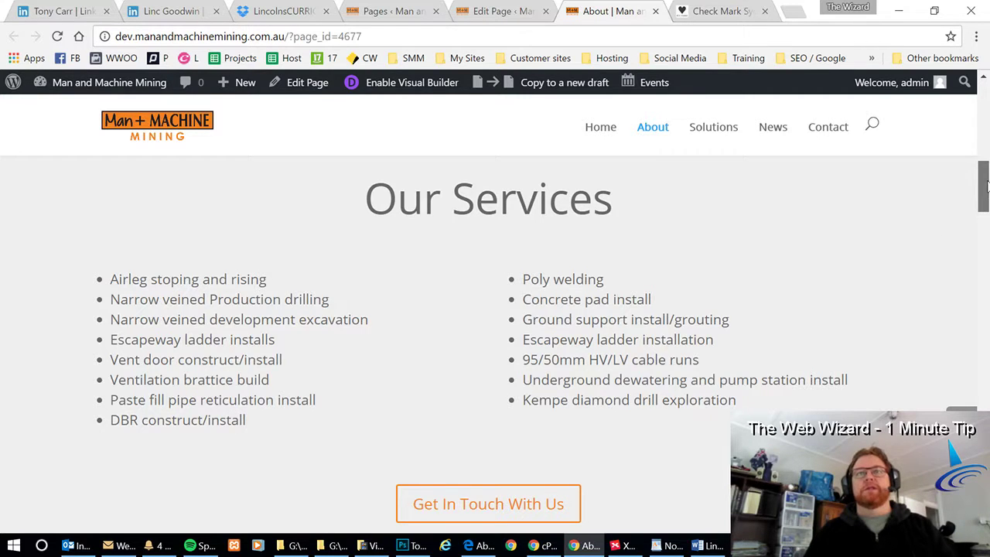
# - Open the settings of the Bulletpoints text module in the About page's editor
pyautogui.moveTo(979, 194); pyautogui.dragTo(984, 219)
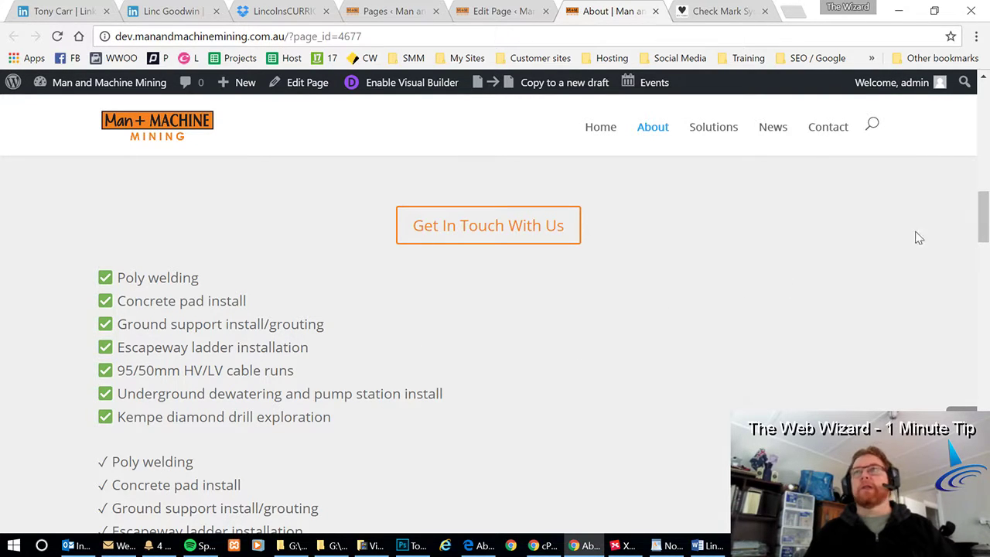
pyautogui.moveTo(986, 212); pyautogui.dragTo(981, 186)
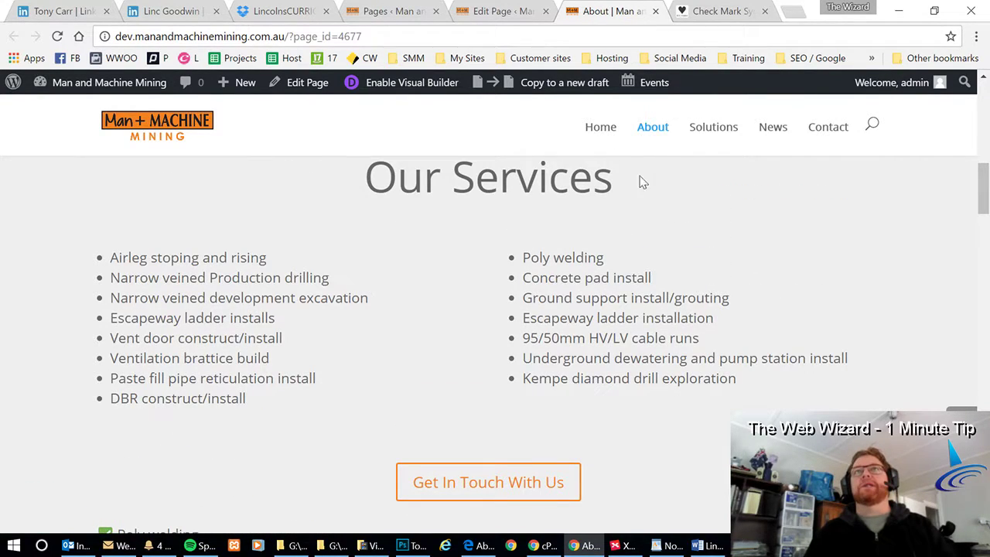
pyautogui.click(503, 12)
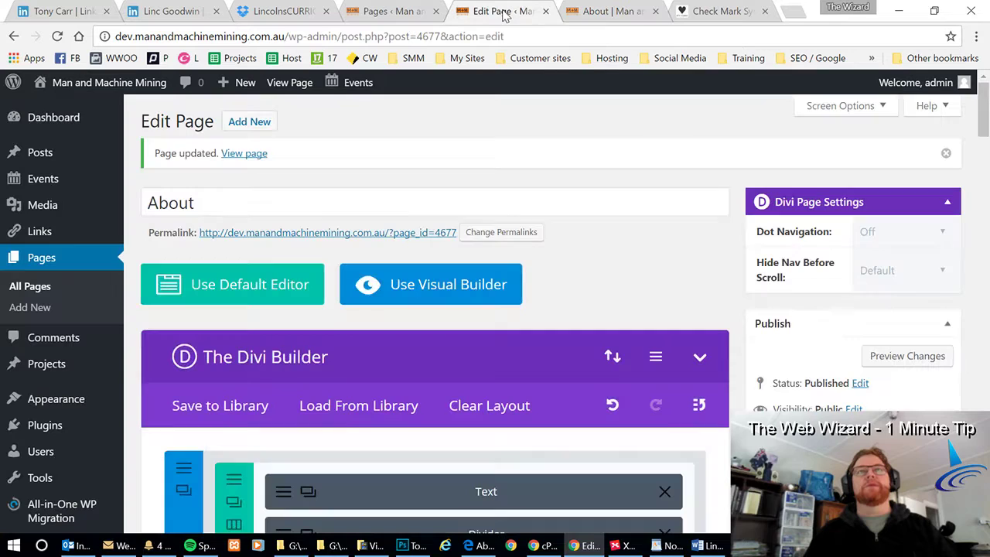
pyautogui.scroll(-9, 699, 242)
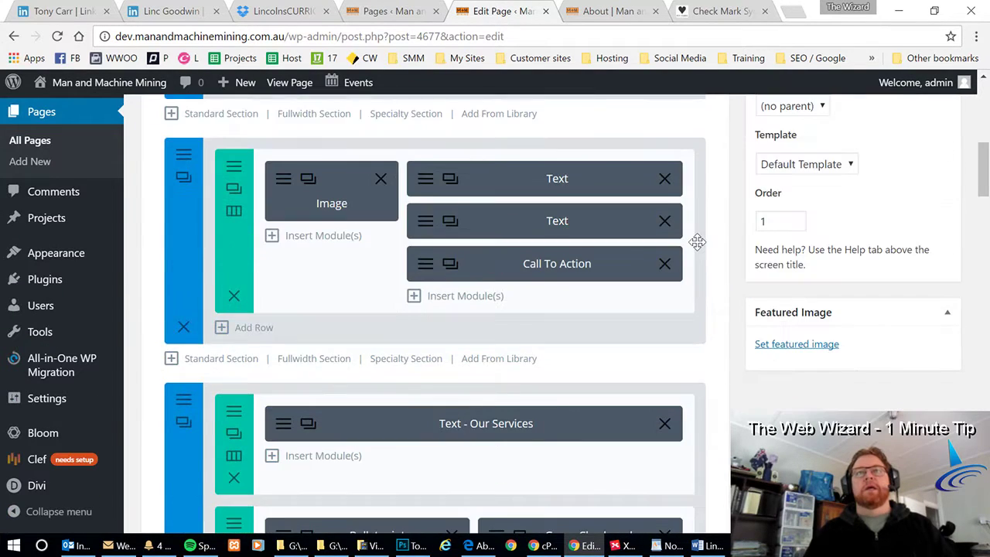
pyautogui.scroll(-2, 696, 241)
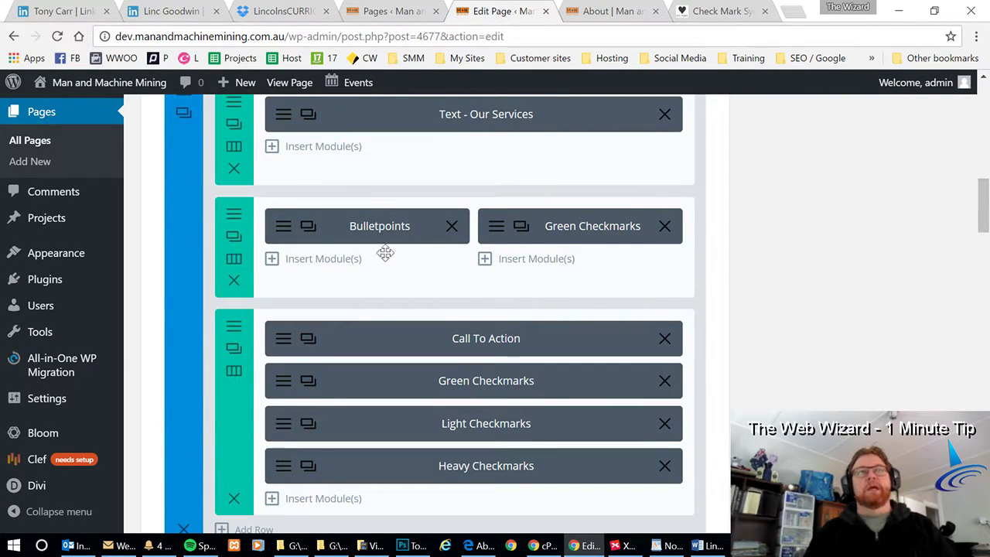
pyautogui.click(286, 233)
pyautogui.scroll(-2, 689, 280)
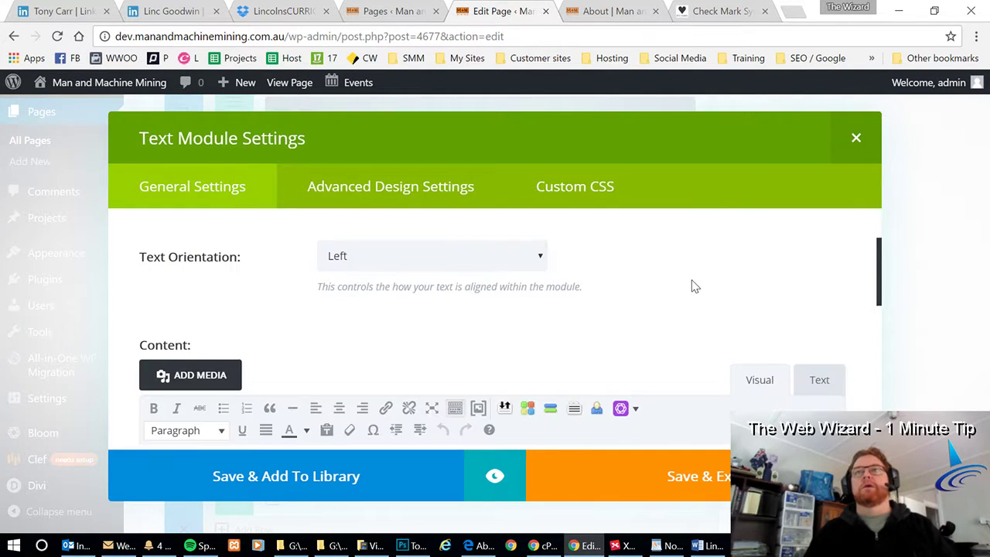
# - Examine the HTML source of the services bullet list, then return to its visual view
pyautogui.scroll(-4, 661, 312)
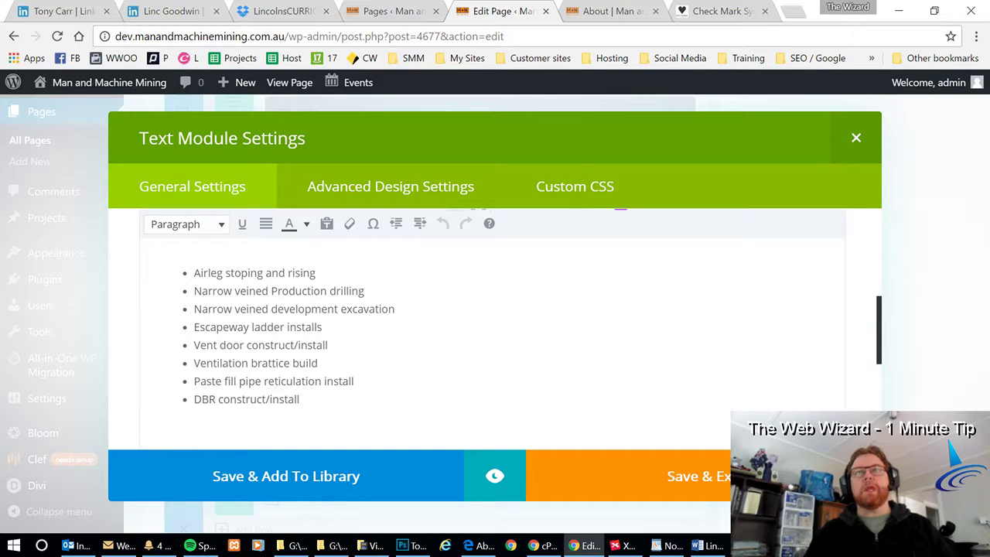
pyautogui.scroll(2, 731, 323)
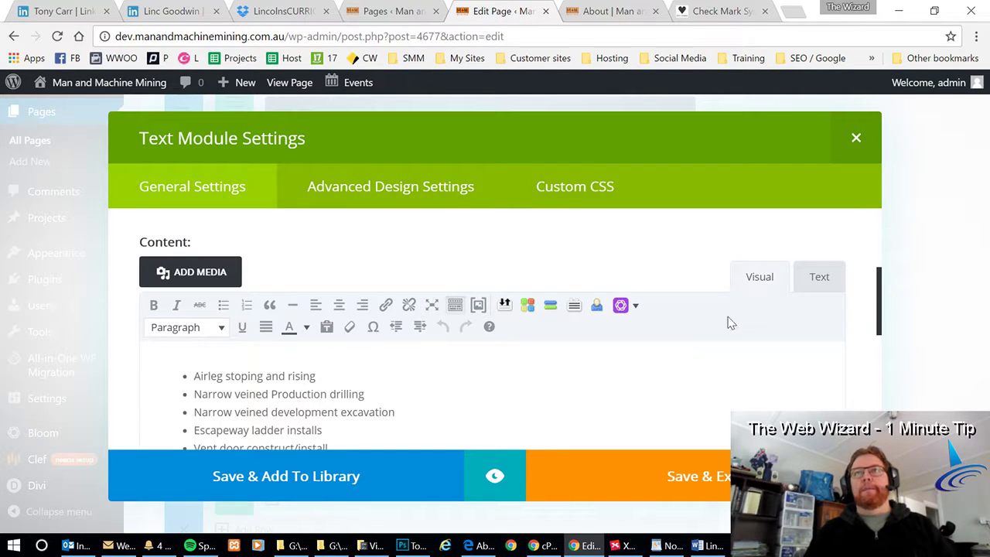
pyautogui.click(828, 280)
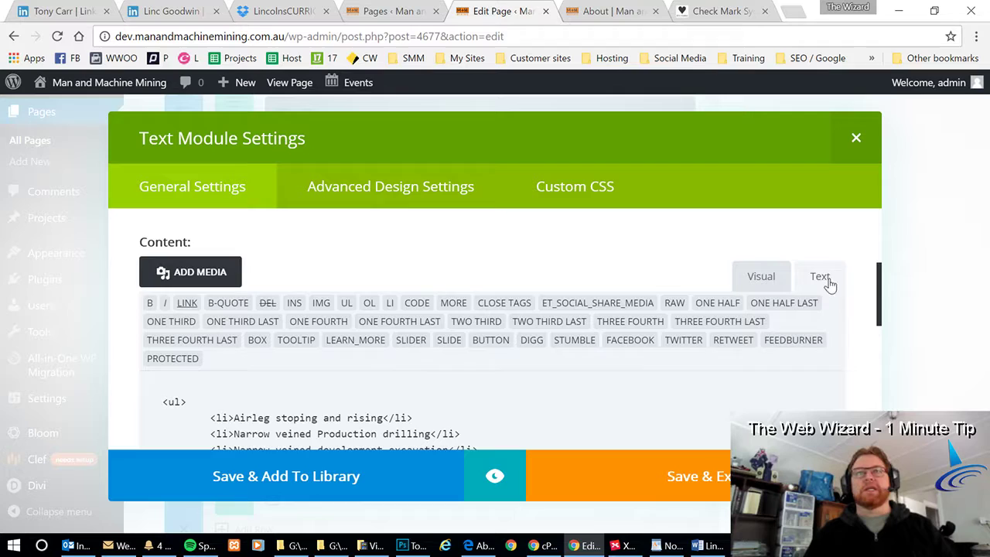
pyautogui.scroll(-2, 828, 283)
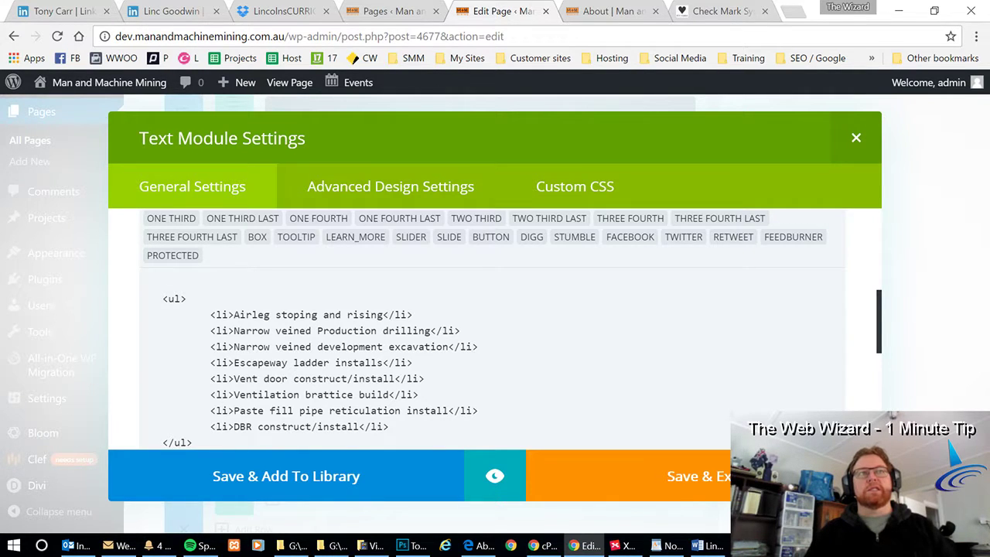
pyautogui.scroll(2, 655, 316)
pyautogui.click(758, 286)
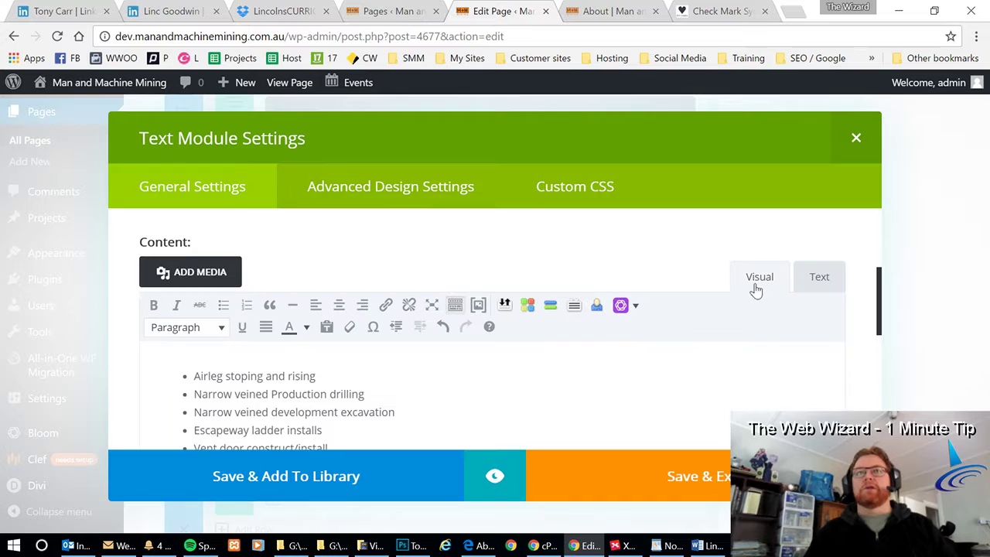
# - Remove the bullet list formatting from all eight services, from Airleg stoping and rising to DBR construct/install
pyautogui.scroll(-2, 394, 399)
pyautogui.moveTo(394, 399); pyautogui.dragTo(193, 272)
pyautogui.scroll(2, 411, 312)
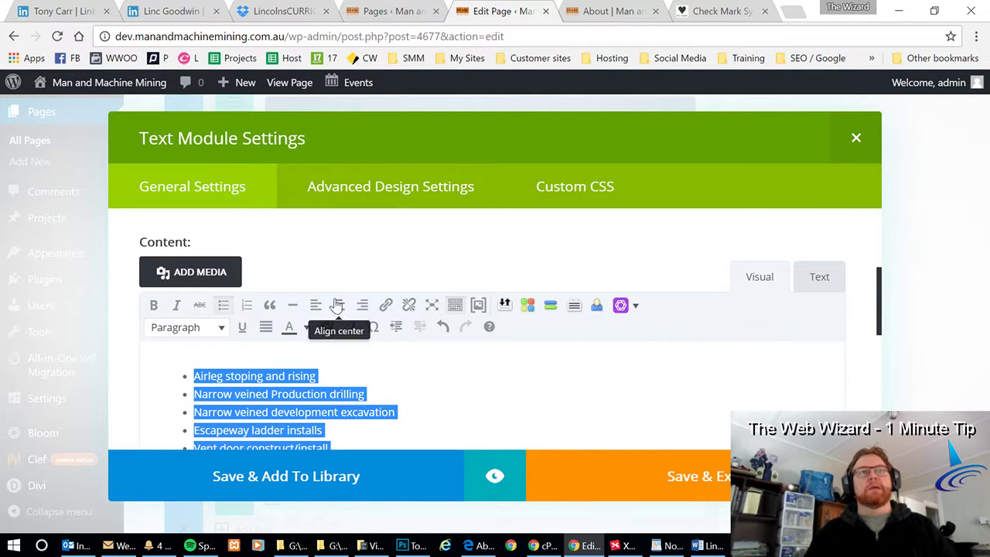
pyautogui.click(224, 307)
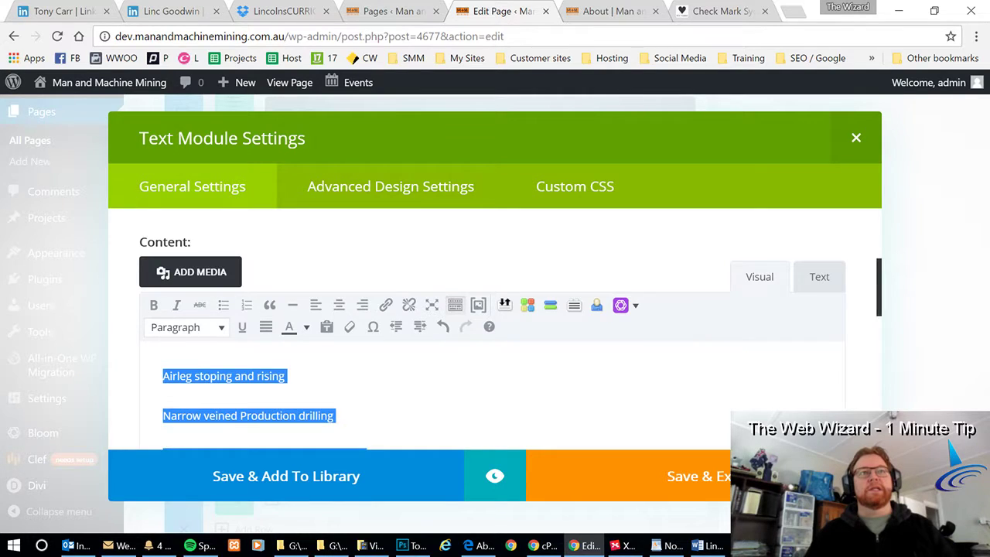
pyautogui.scroll(-2, 225, 310)
pyautogui.scroll(-4, 492, 325)
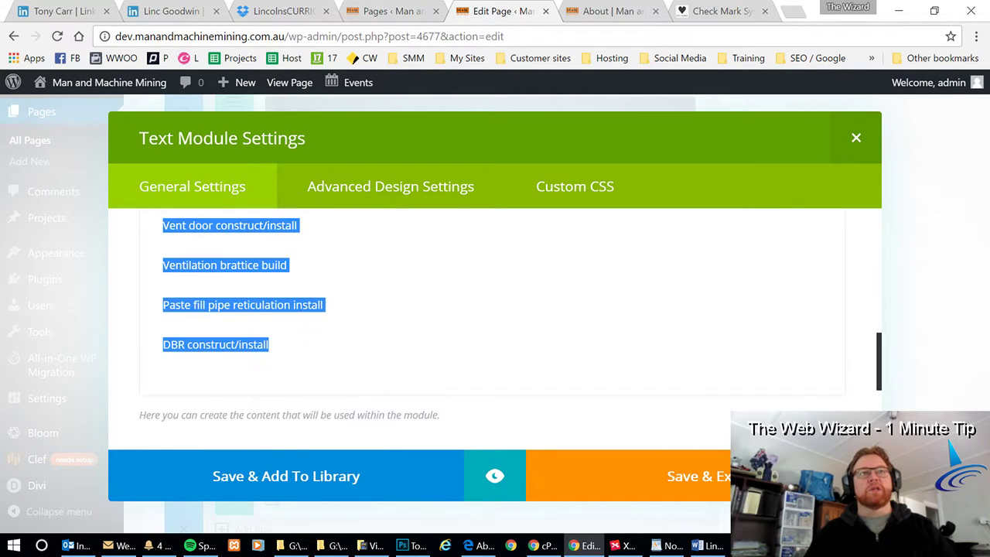
pyautogui.scroll(4, 492, 310)
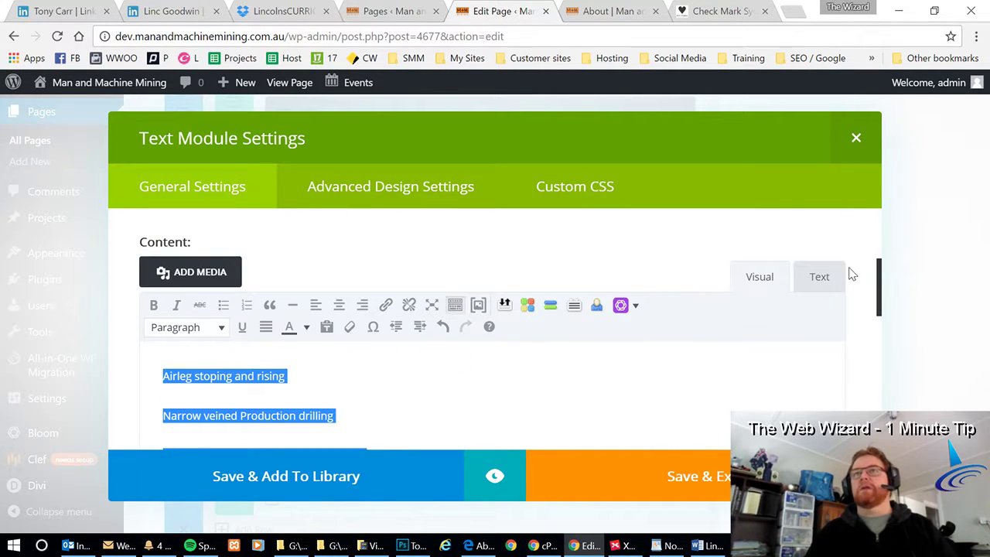
# - Show the list's HTML source and copy the White Check Mark Heavy code &#9989; from the Alt-Codes page
pyautogui.click(820, 279)
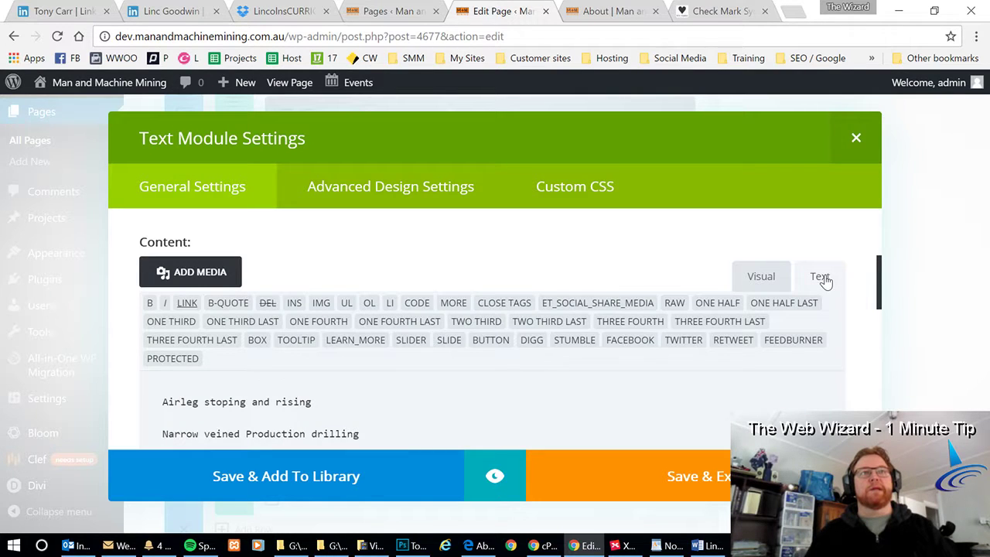
pyautogui.scroll(-2, 448, 377)
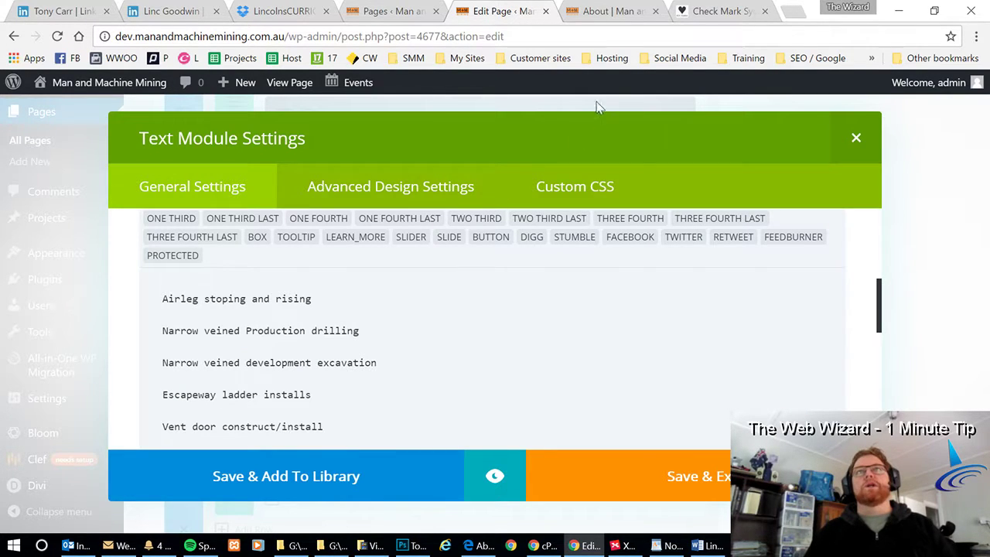
pyautogui.click(729, 13)
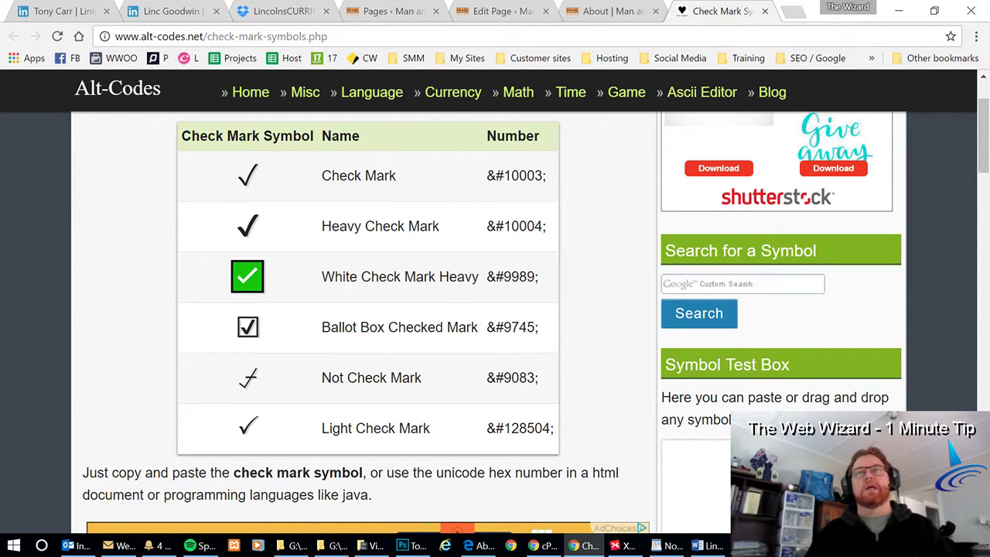
pyautogui.moveTo(543, 277); pyautogui.dragTo(486, 277)
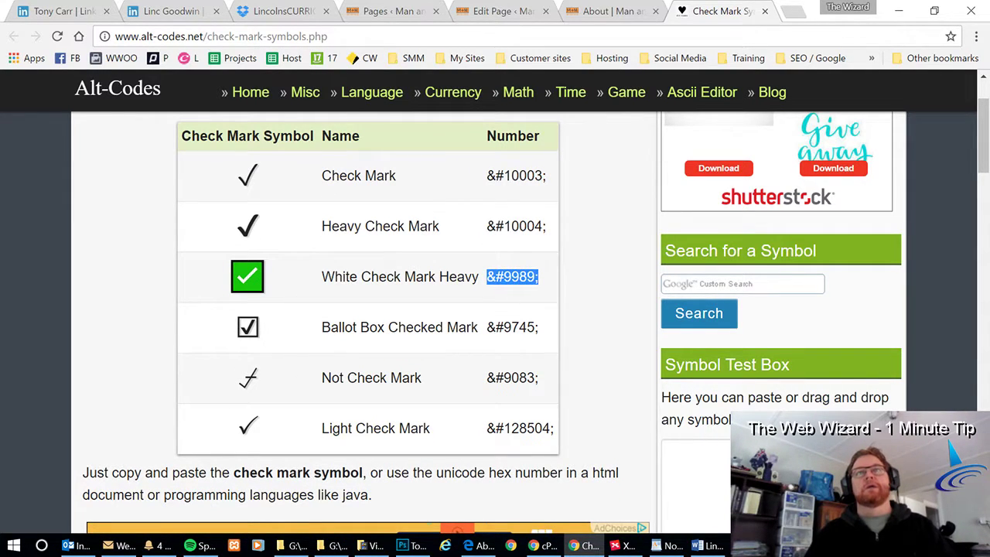
pyautogui.rightClick(513, 278)
pyautogui.click(545, 290)
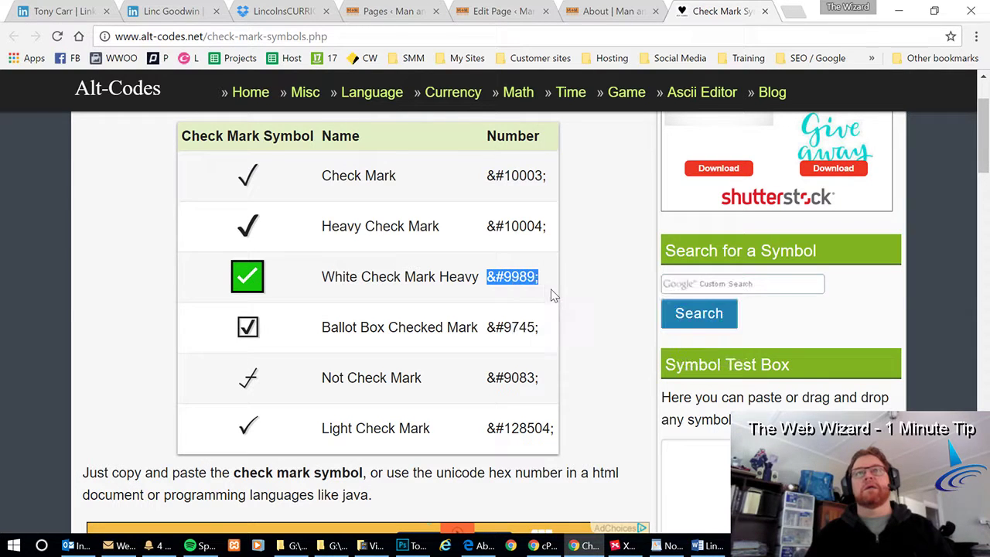
# - Back in the page editor, insert &#9989; and a space before Airleg stoping and rising and remove the blank line below it
pyautogui.click(498, 12)
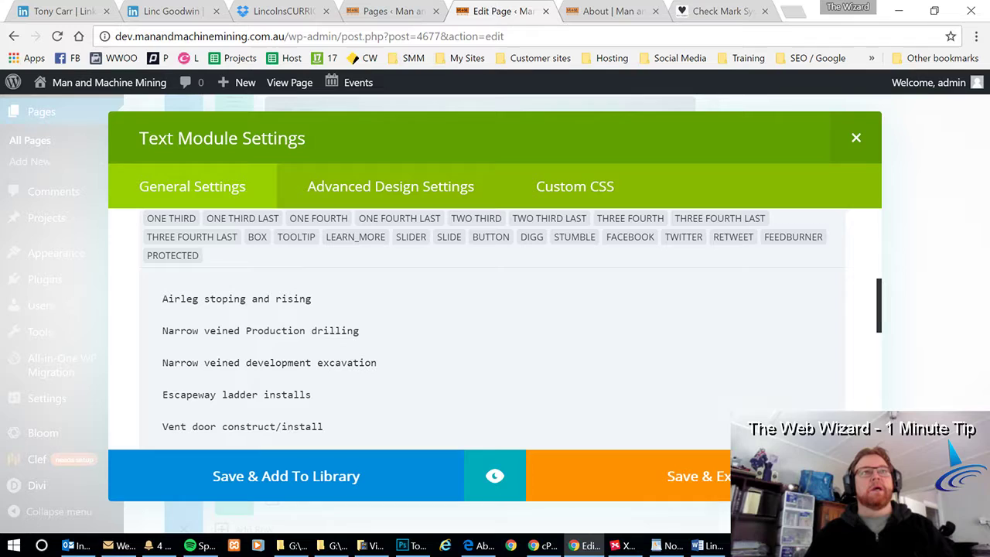
pyautogui.rightClick(162, 300)
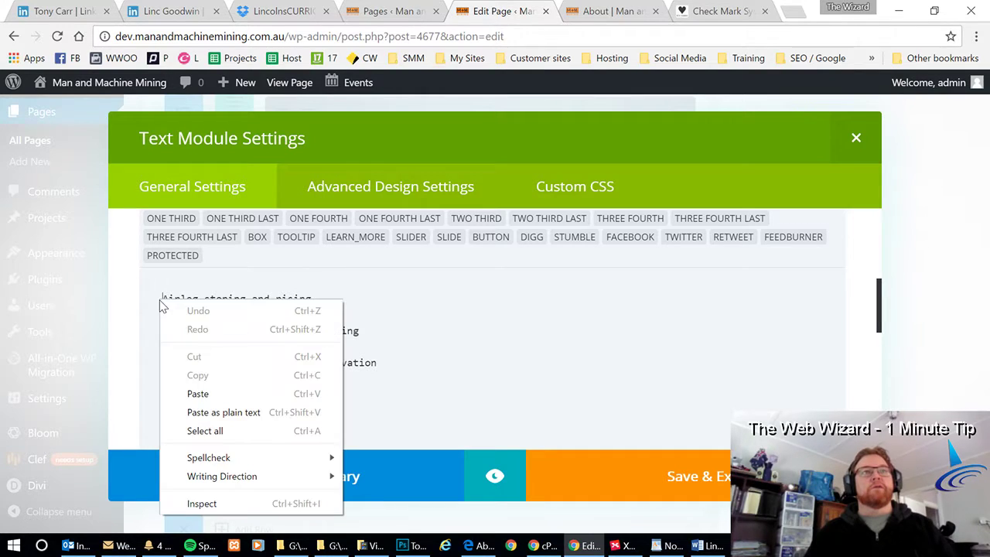
pyautogui.click(209, 394)
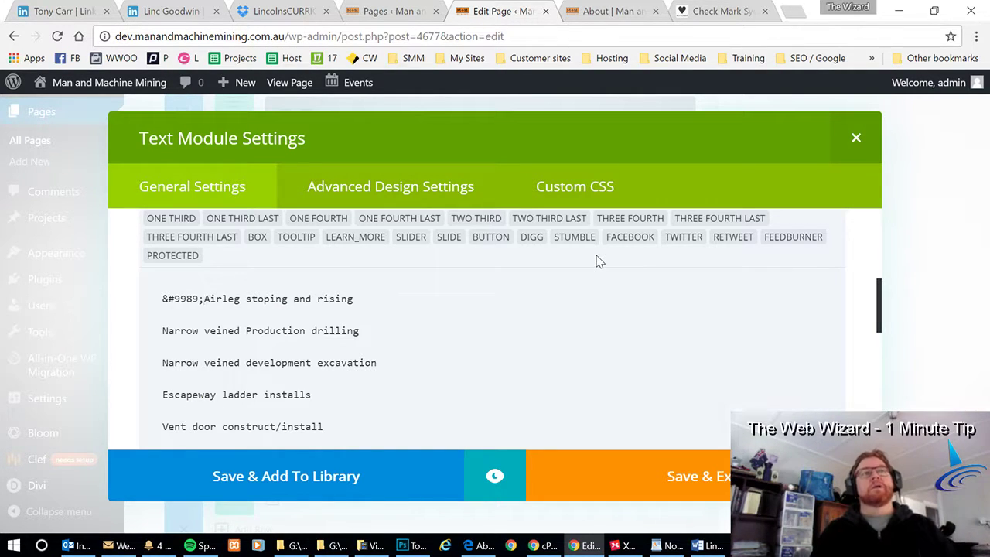
pyautogui.press('Delete')
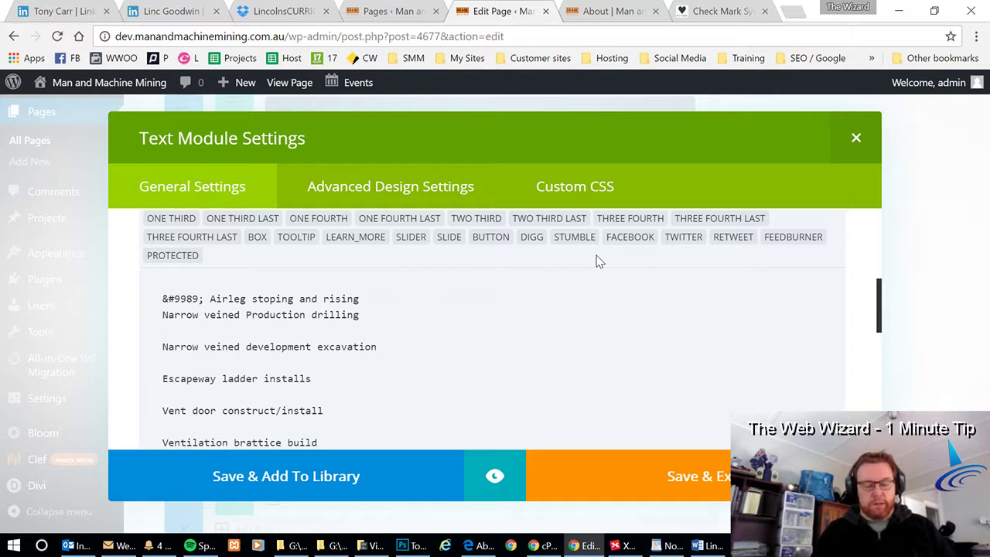
# - Prefix the lines from Narrow veined Production drilling to Vent door construct/install with &#9989; and a space, removing the blank lines between them
pyautogui.hotkey('ctrl', 'v')
pyautogui.press('Down')
pyautogui.press('Delete')
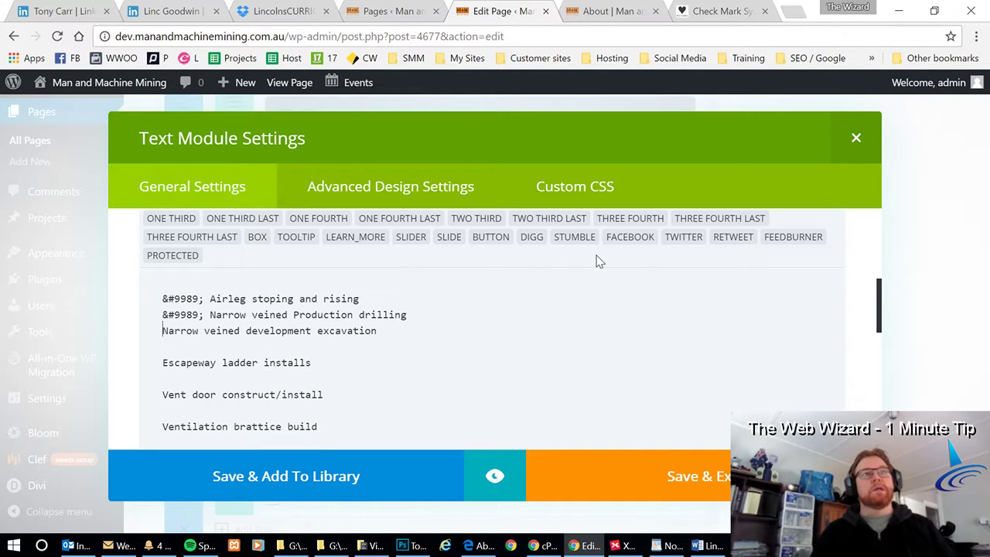
pyautogui.hotkey('ctrl', 'v')
pyautogui.press('Down')
pyautogui.press('Delete')
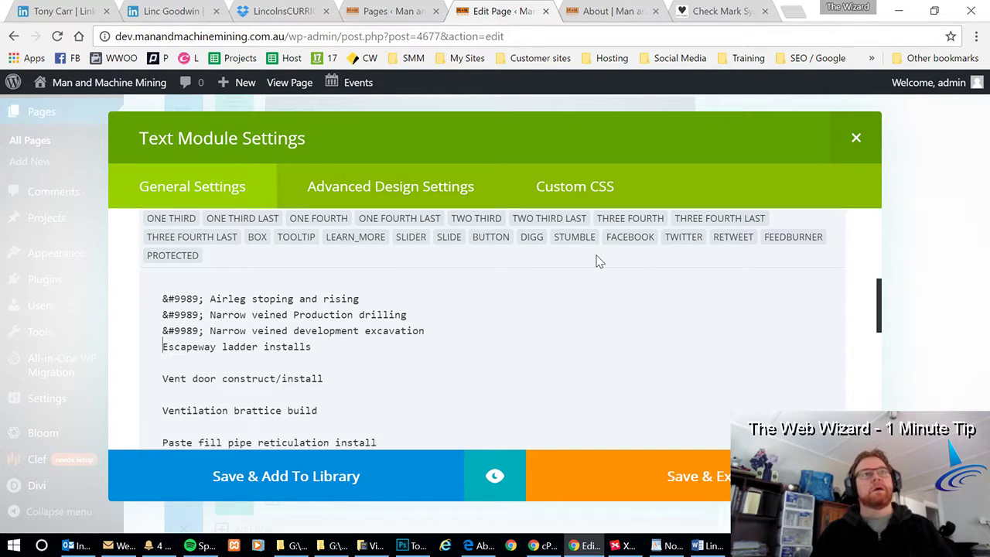
pyautogui.hotkey('ctrl', 'v')
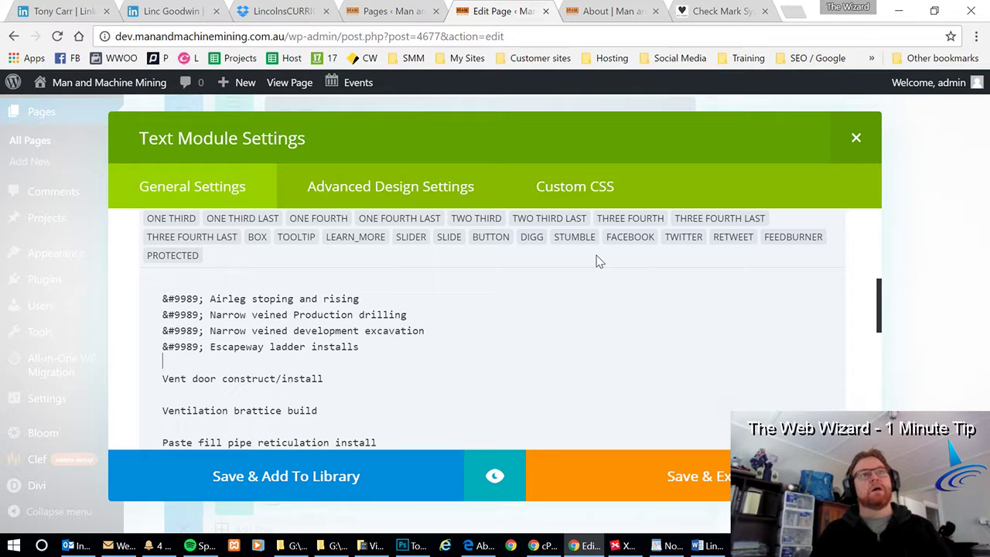
pyautogui.press('Delete')
pyautogui.hotkey('ctrl', 'v')
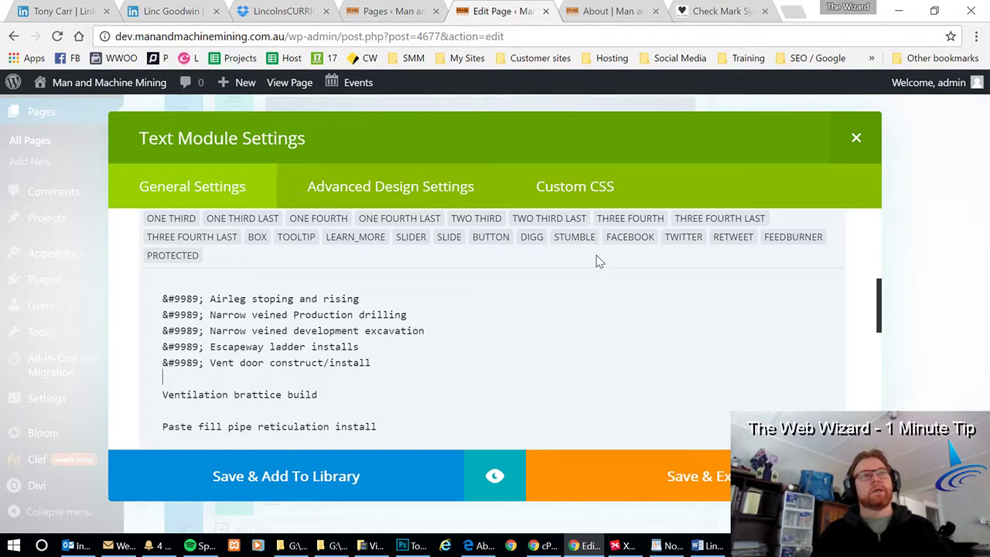
# - Prefix the Ventilation brattice build, Paste fill pipe reticulation install and DBR construct/install lines with &#9989; and a space, removing the blank lines above them
pyautogui.press('Delete')
pyautogui.hotkey('ctrl', 'v')
pyautogui.press('Down')
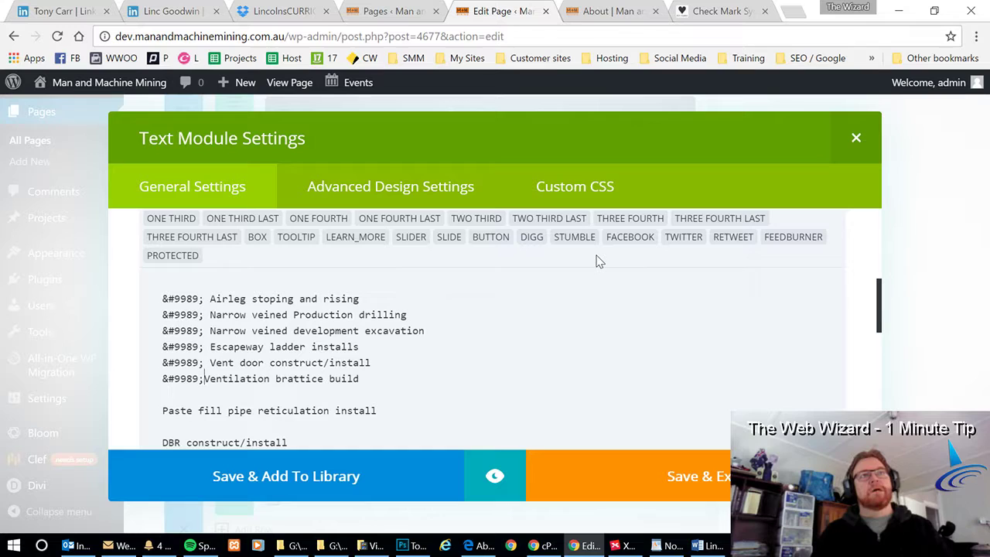
pyautogui.press('Delete')
pyautogui.hotkey('ctrl', 'v')
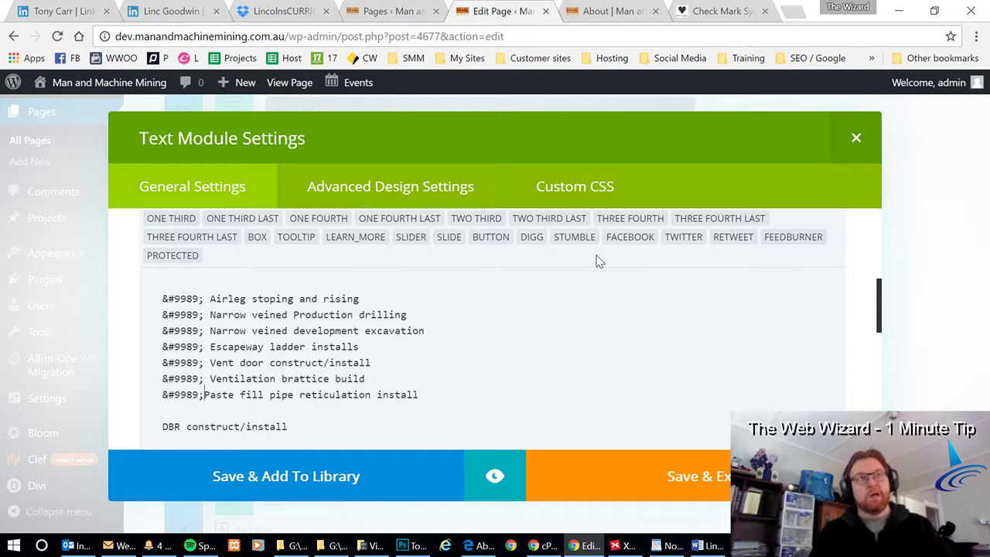
pyautogui.write('v')
pyautogui.press('Down')
pyautogui.press('Delete')
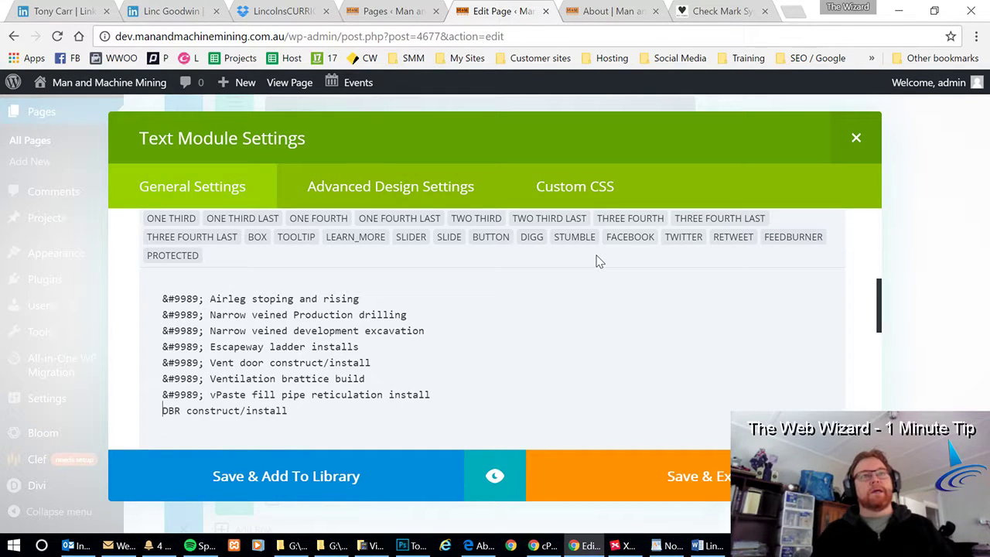
pyautogui.hotkey('ctrl', 'v')
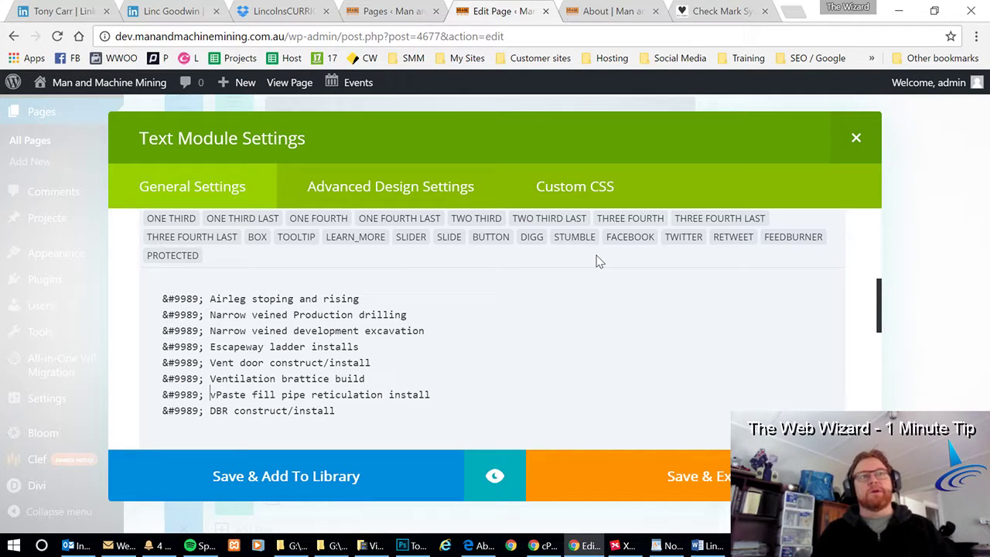
pyautogui.press('Delete')
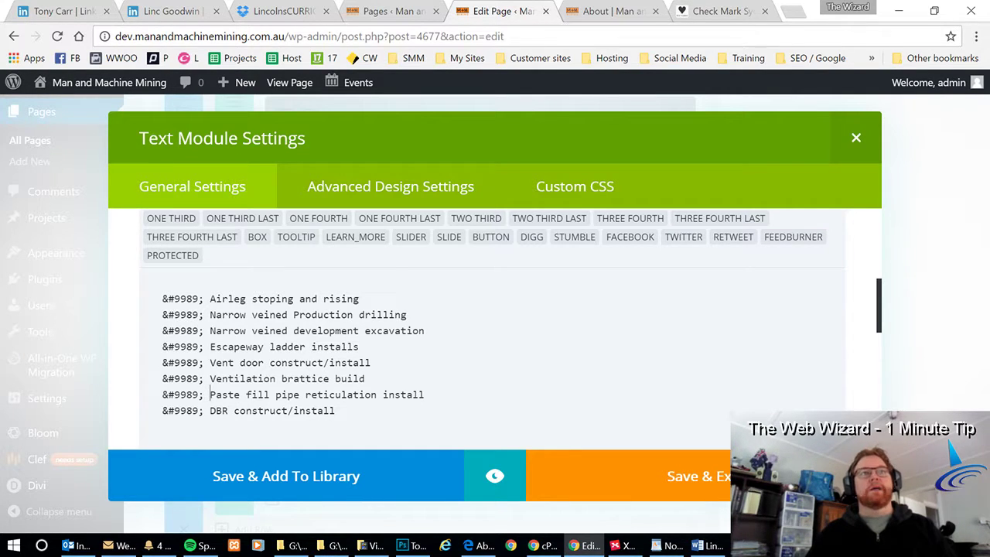
# - Save the Bulletpoints module's changes and exit its settings
pyautogui.click(716, 478)
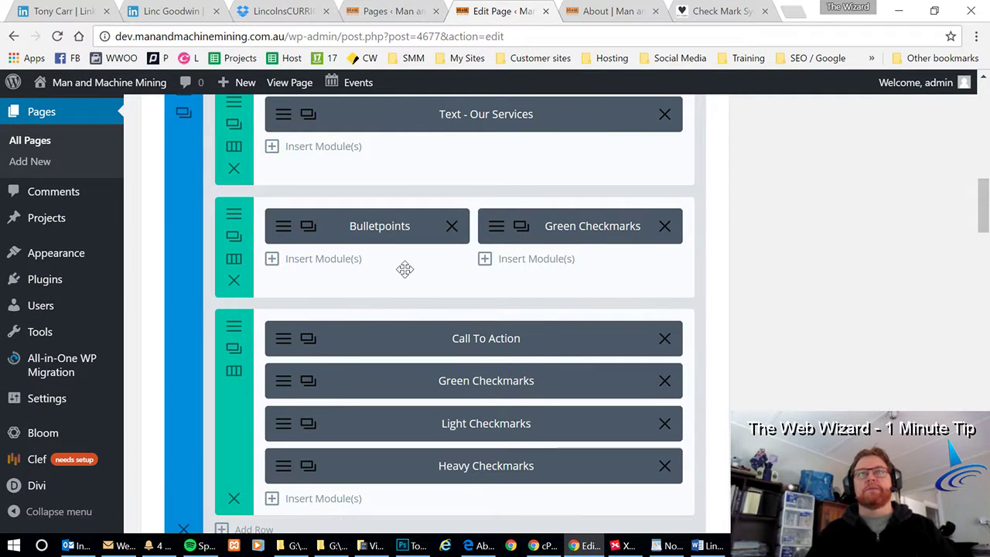
pyautogui.scroll(4, 772, 289)
pyautogui.scroll(3, 772, 289)
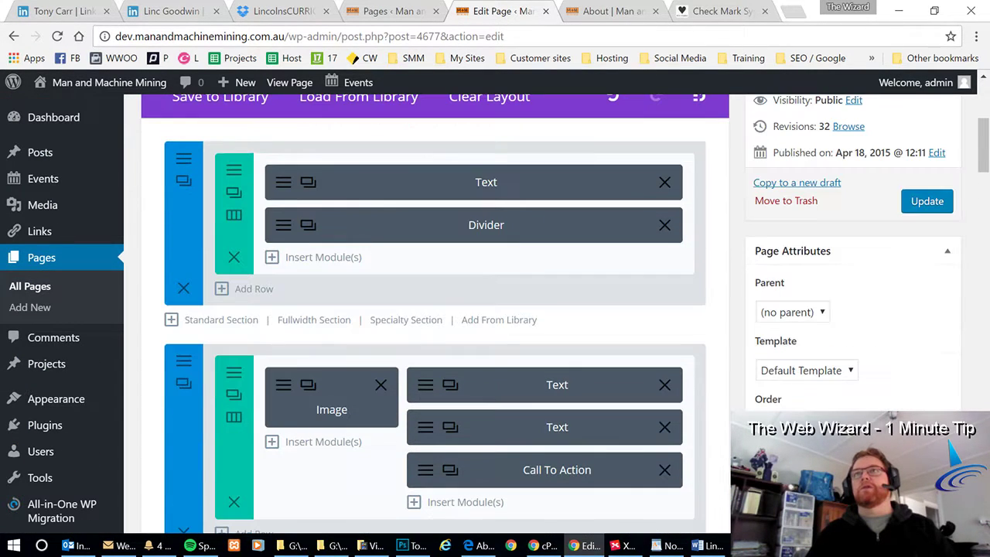
# - Update the page and reload the live About page to check the services list
pyautogui.click(937, 201)
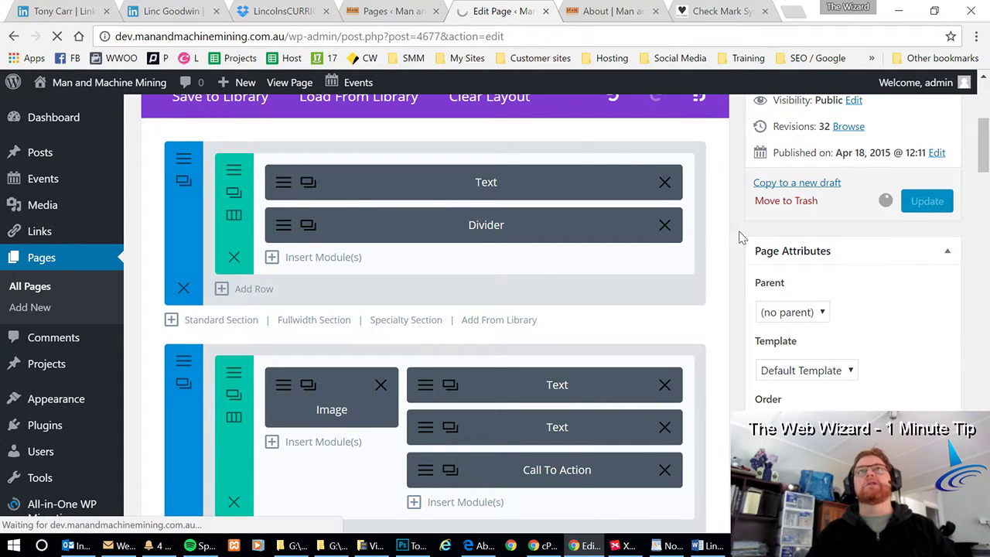
pyautogui.click(613, 13)
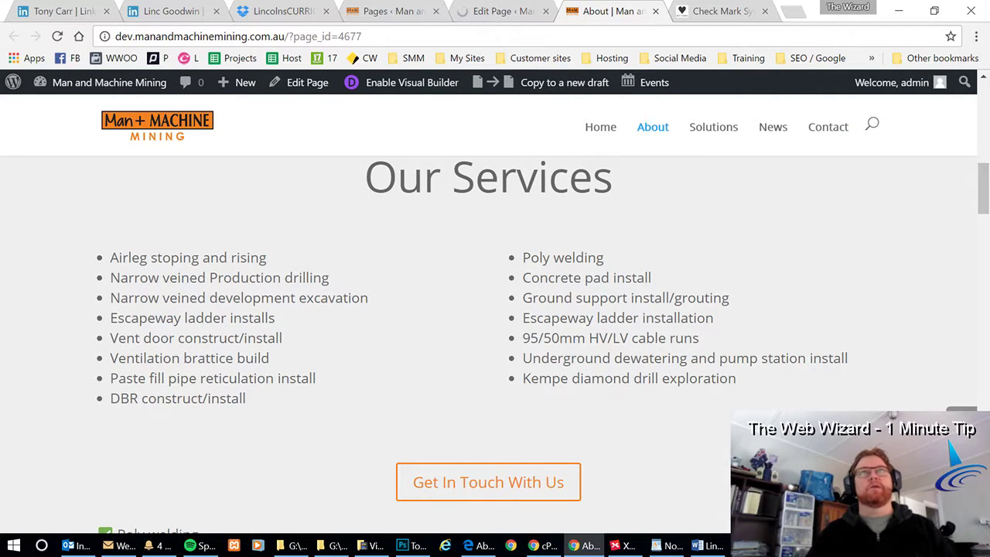
pyautogui.rightClick(244, 291)
pyautogui.click(280, 337)
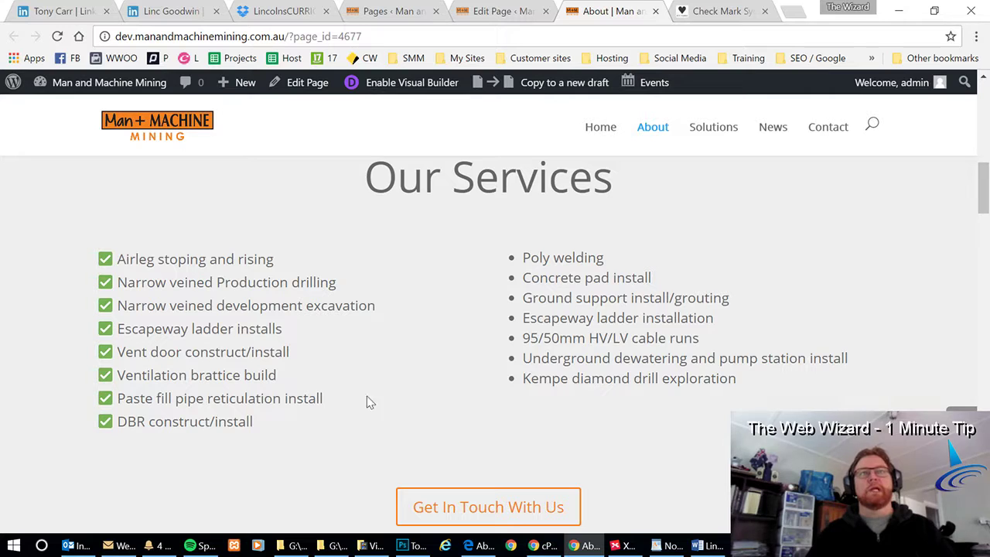
# - Back in the page editor, open the settings of the Green Checkmarks module beside Bulletpoints and view its list in both visual and code form
pyautogui.click(507, 11)
pyautogui.scroll(-4, 604, 340)
pyautogui.scroll(-8, 607, 338)
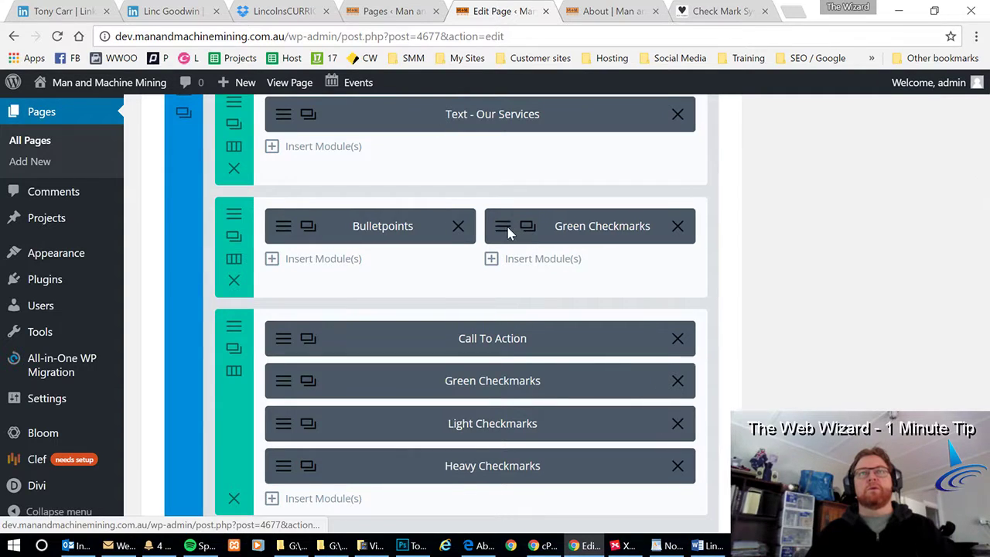
pyautogui.click(507, 229)
pyautogui.scroll(-3, 568, 334)
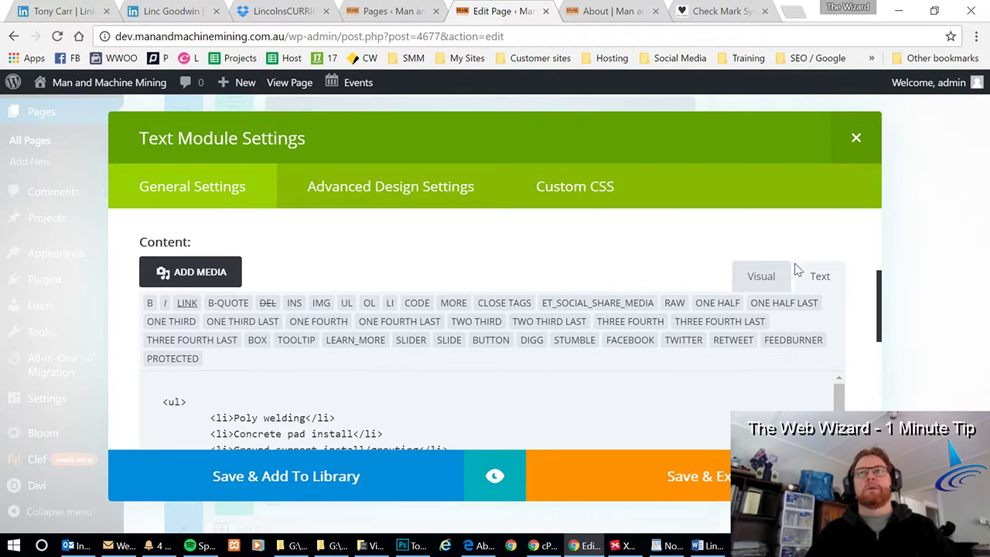
pyautogui.click(766, 278)
pyautogui.scroll(-1, 495, 325)
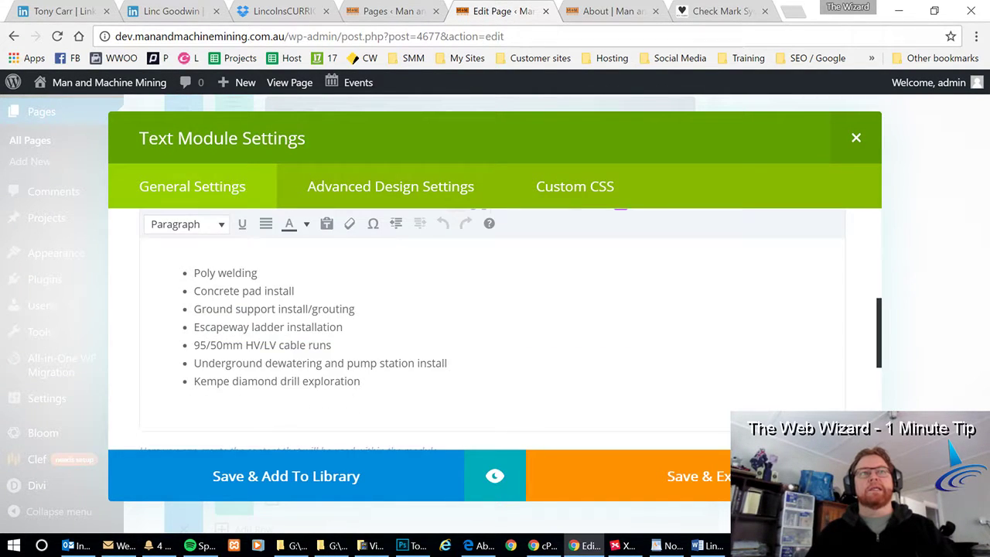
pyautogui.scroll(1, 260, 328)
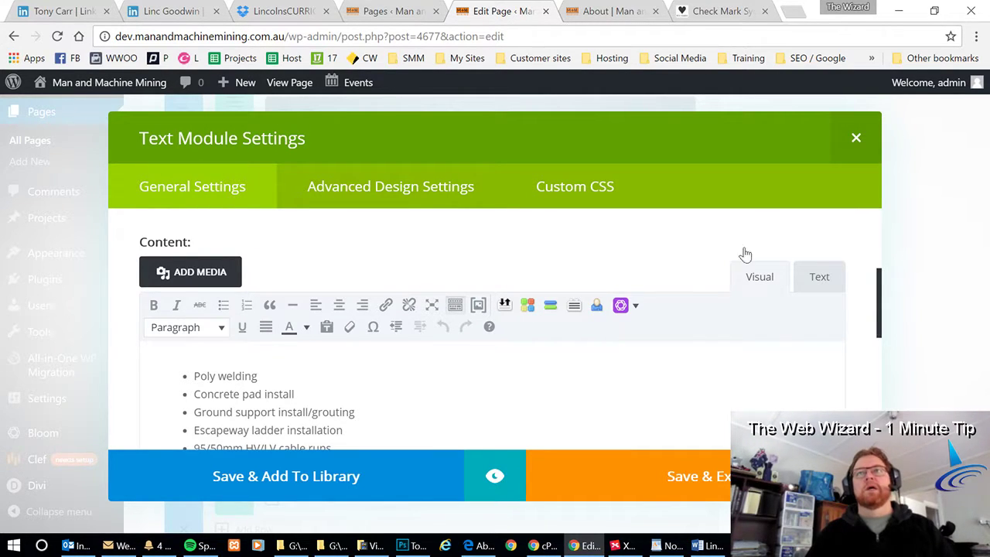
pyautogui.click(828, 283)
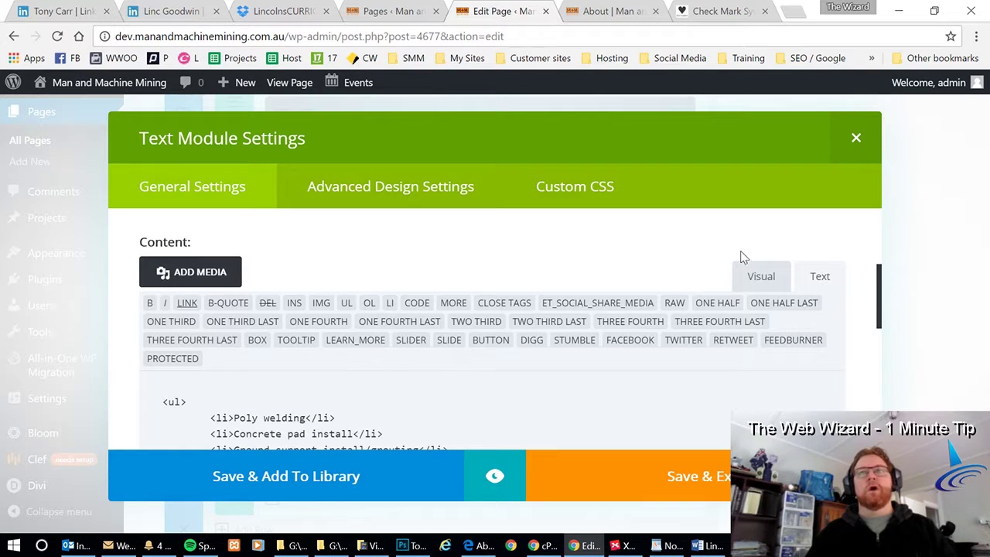
pyautogui.scroll(-1, 451, 352)
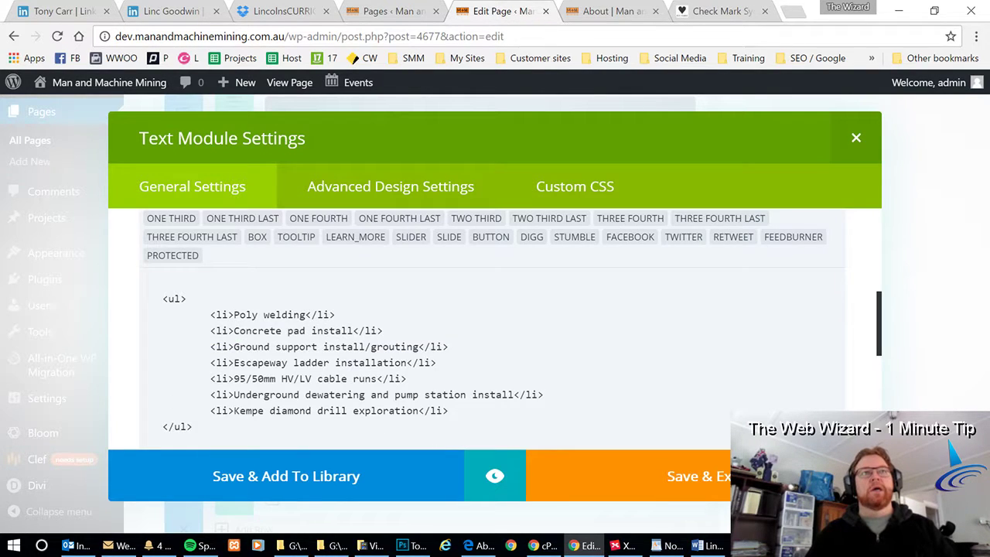
# - Try to delete the <ul> and <li> tags around Poly welding in the code, and undo the deletion
pyautogui.moveTo(233, 315); pyautogui.dragTo(66, 302)
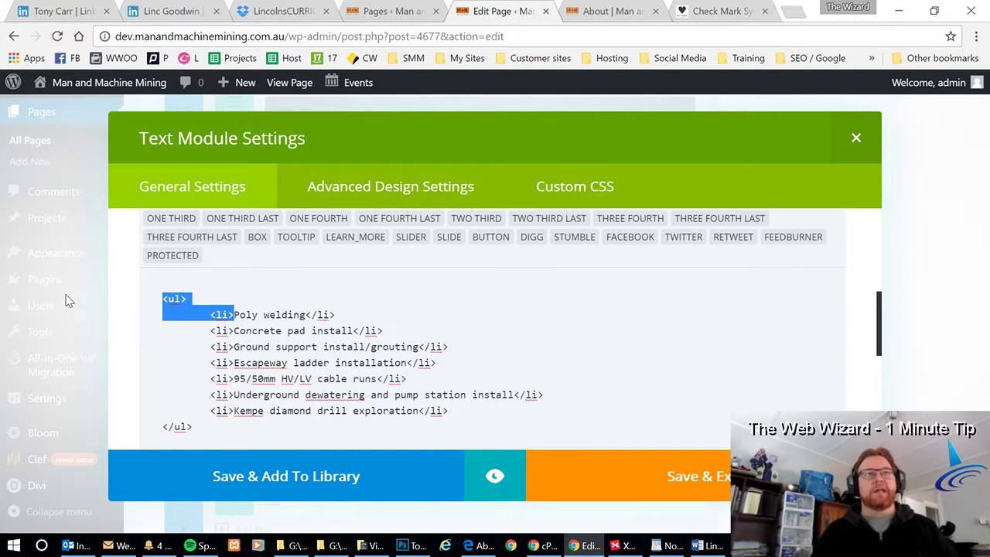
pyautogui.press('BackSpace')
pyautogui.press('BackSpace')
pyautogui.press('BackSpace')
pyautogui.press('BackSpace')
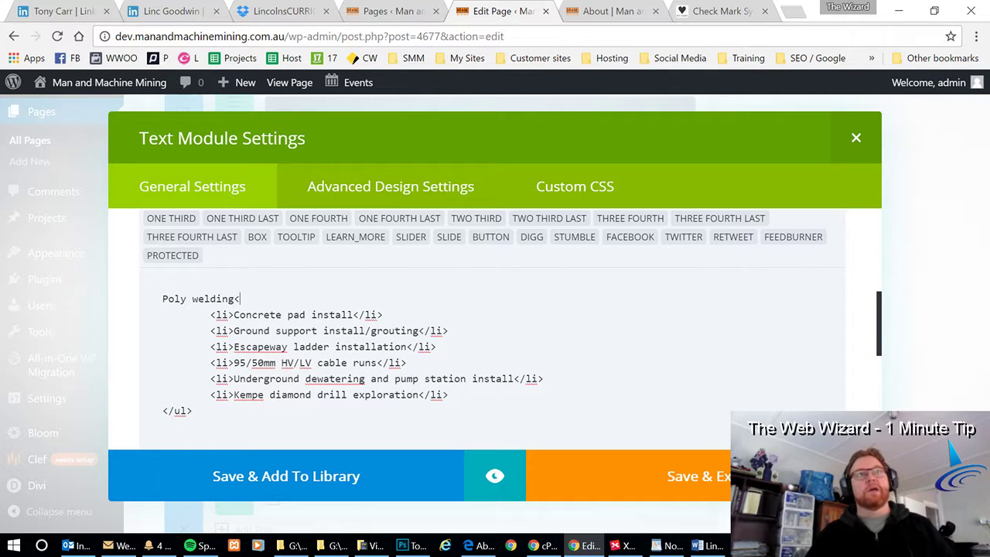
pyautogui.write('/li>')
pyautogui.hotkey('ctrl', 'z')
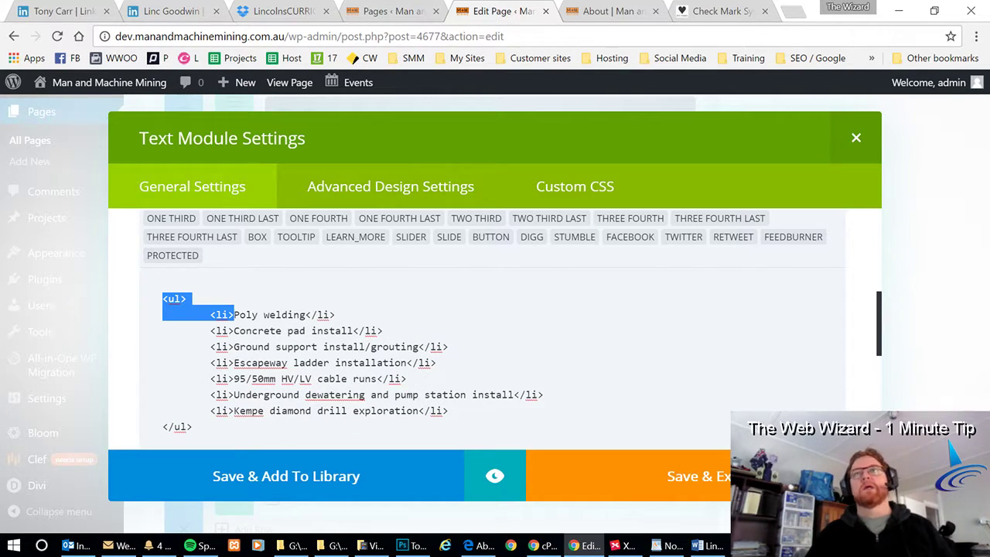
# - Remove the bullet formatting from the whole list in visual mode, and prefix Poly welding with &#9989; and a space in the code
pyautogui.scroll(3, 763, 343)
pyautogui.click(766, 280)
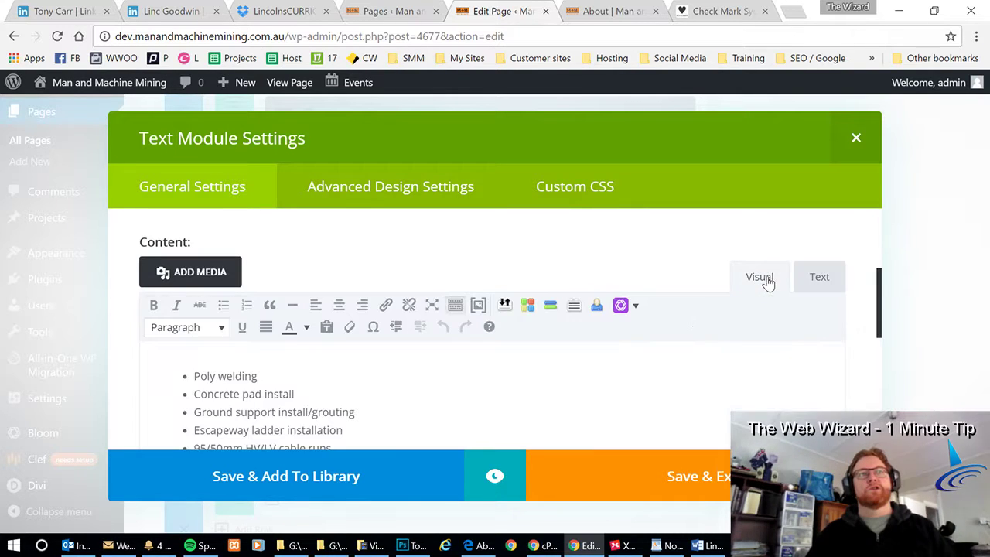
pyautogui.scroll(-2, 332, 413)
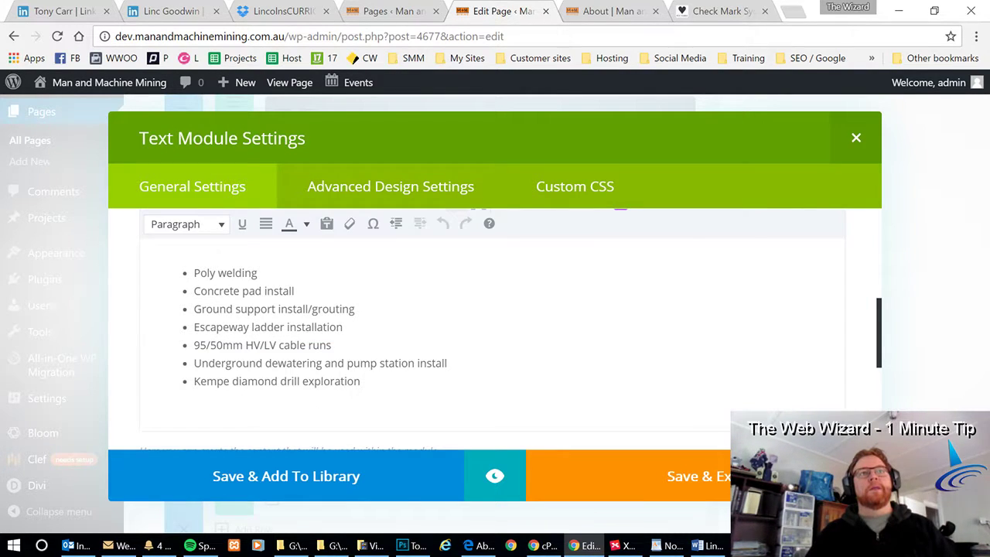
pyautogui.moveTo(361, 381); pyautogui.dragTo(194, 273)
pyautogui.scroll(2, 232, 309)
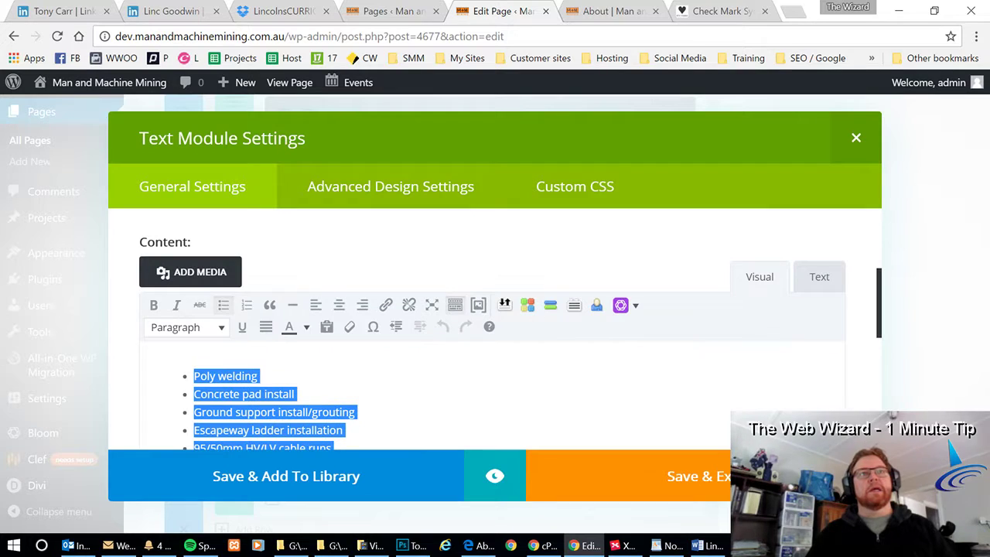
pyautogui.click(224, 306)
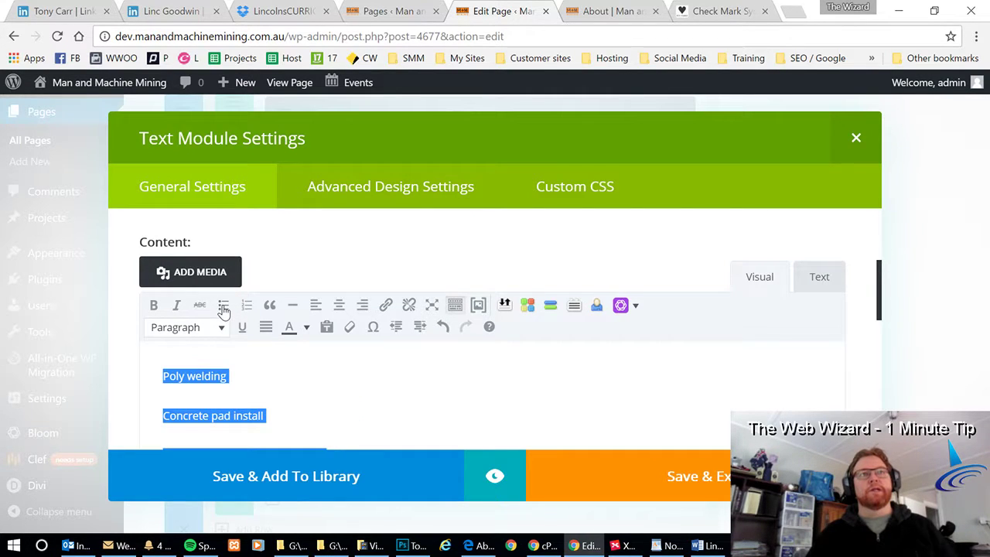
pyautogui.click(825, 277)
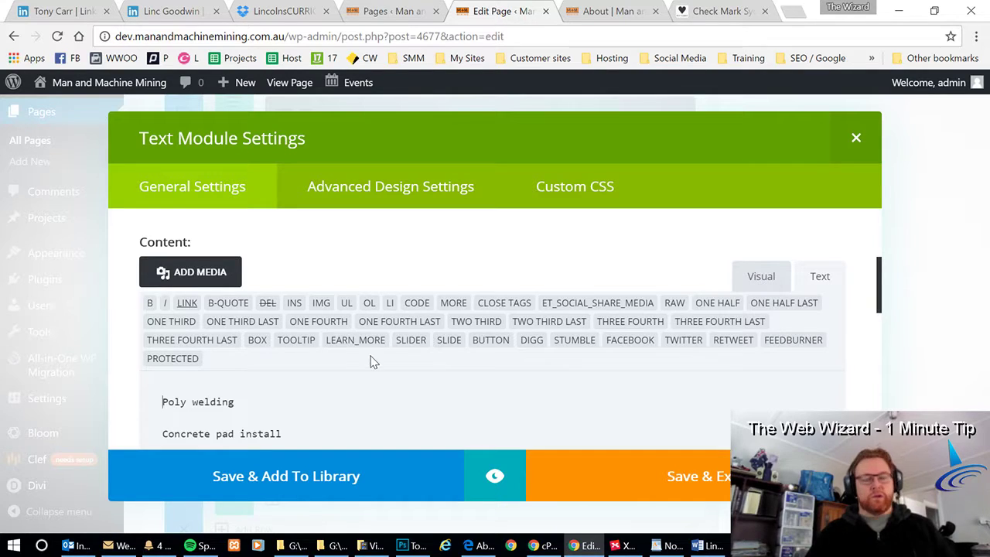
pyautogui.write('&#9989;')
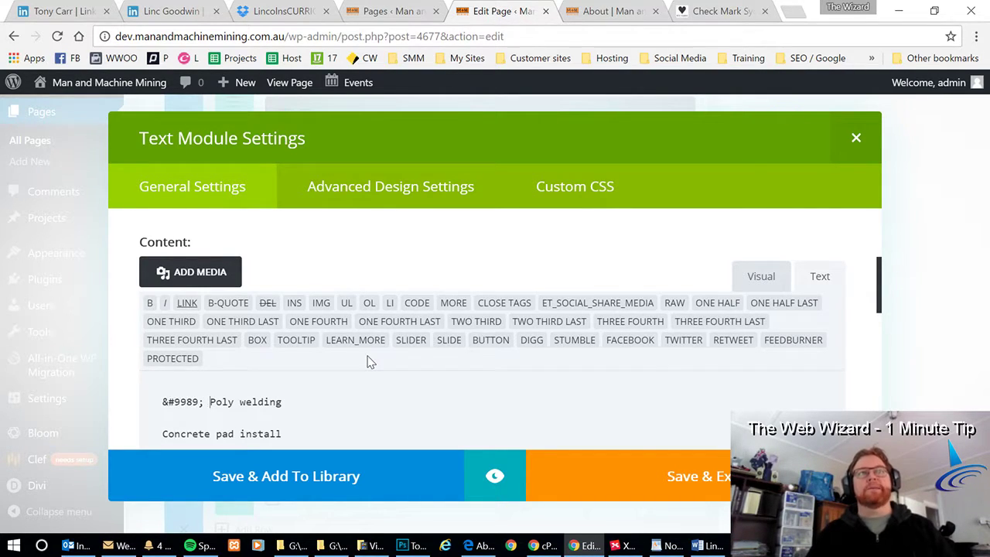
# - Copy the Heavy Check Mark code &#10004; from the Alt-Codes page, insert it before Concrete pad install and remove the blank line above
pyautogui.click(613, 12)
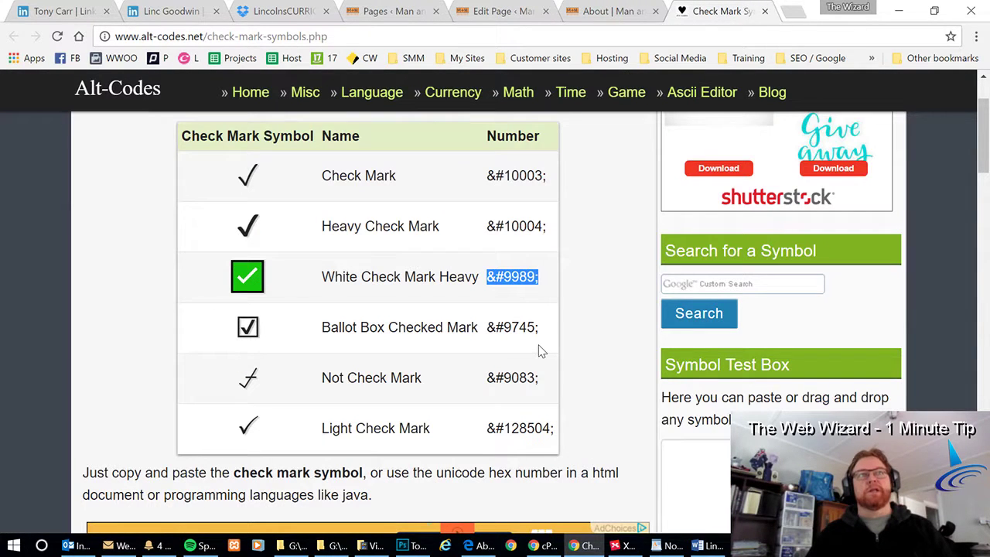
pyautogui.moveTo(551, 229); pyautogui.dragTo(486, 227)
pyautogui.hotkey('ctrl', 'c')
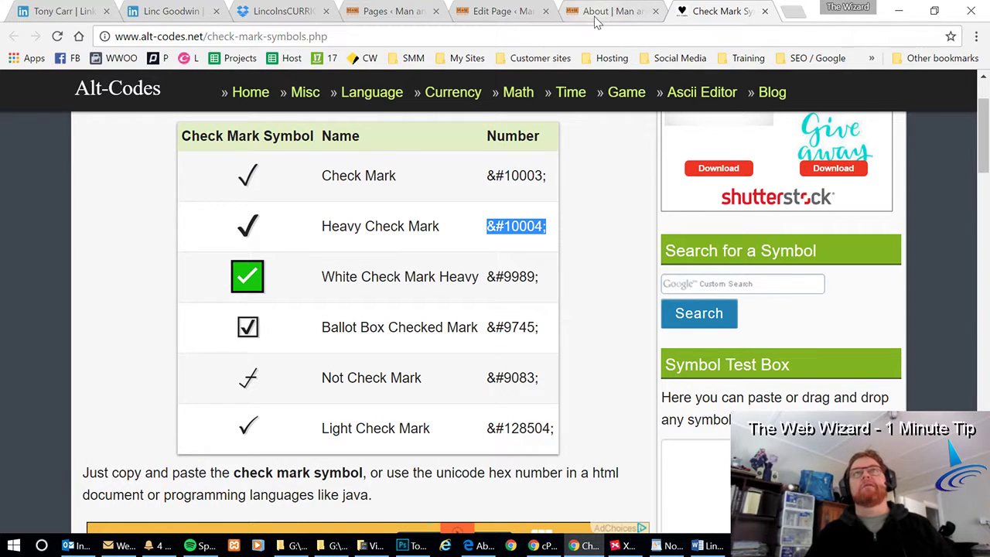
pyautogui.click(516, 10)
pyautogui.scroll(-2, 495, 348)
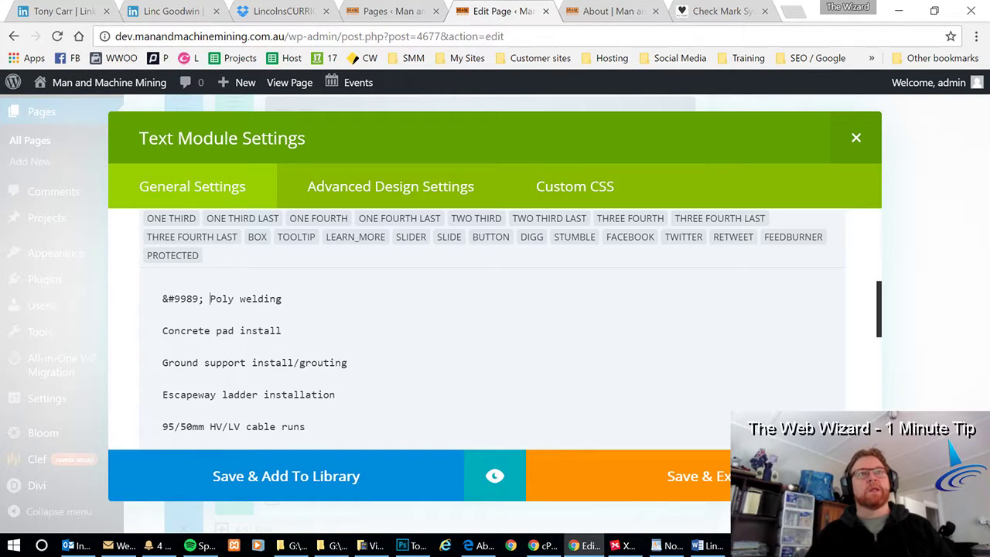
pyautogui.click(163, 331)
pyautogui.hotkey('ctrl', 'v')
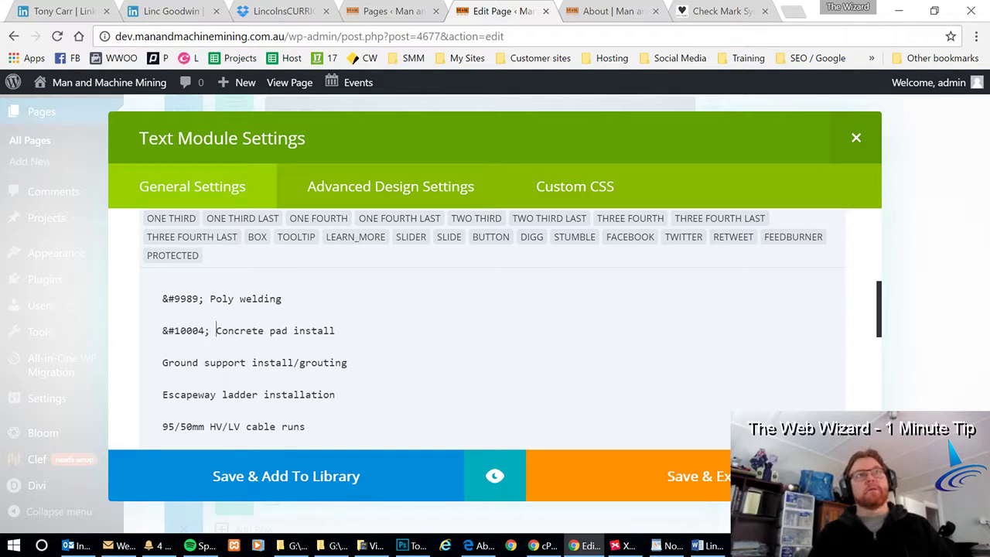
pyautogui.press('Up')
pyautogui.press('BackSpace')
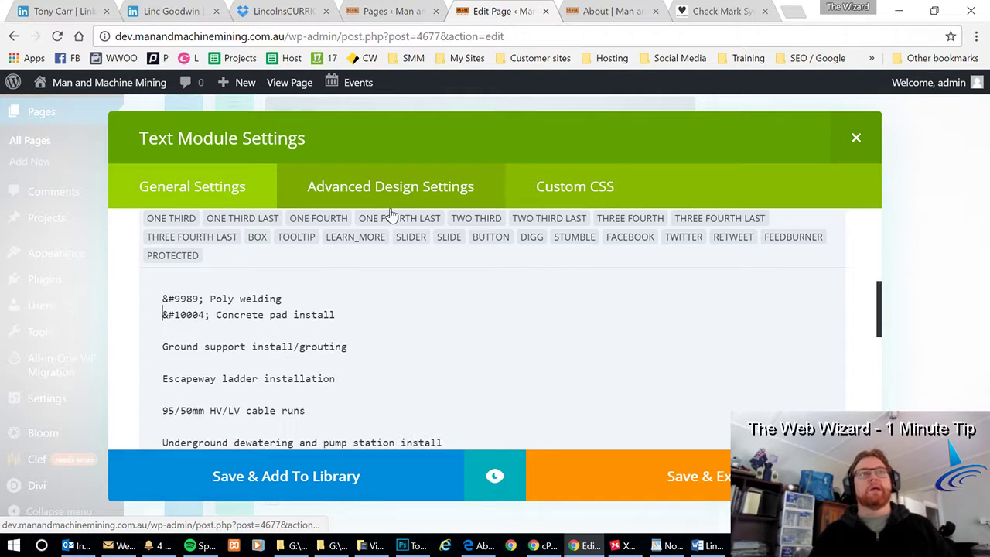
# - Copy the Ballot Box Checked Mark code &#9745; from Alt-Codes, insert it before Ground support install/grouting and remove the blank lines around it
pyautogui.click(612, 11)
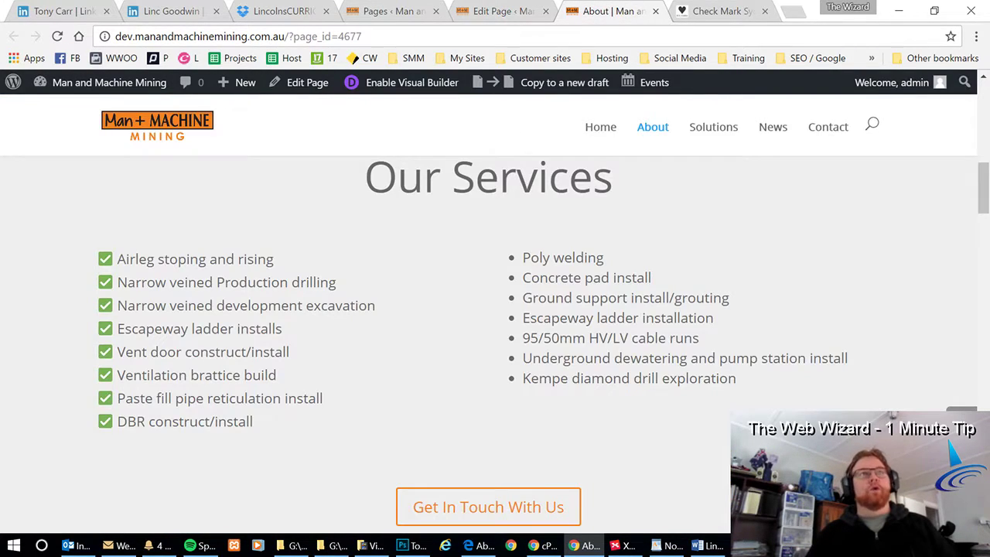
pyautogui.click(727, 13)
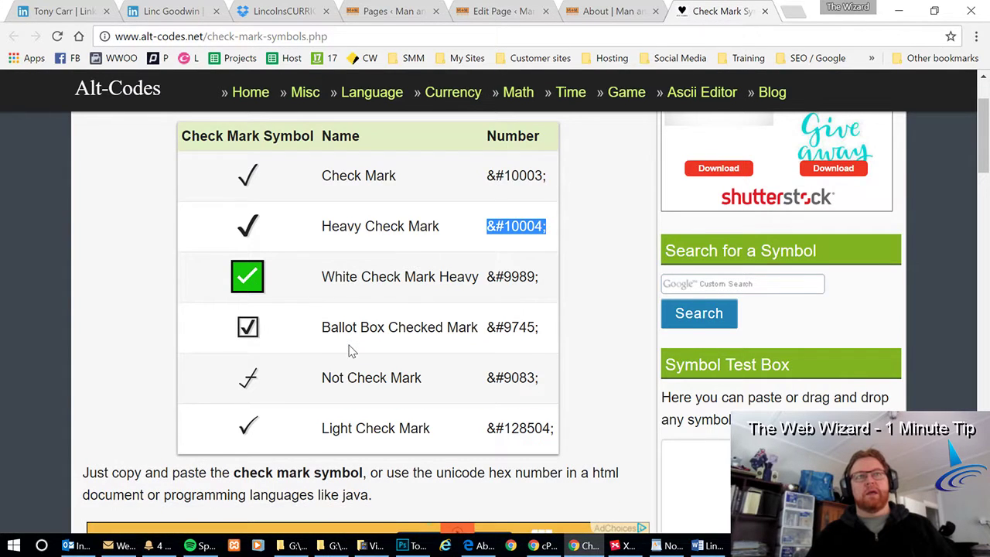
pyautogui.moveTo(546, 328); pyautogui.dragTo(487, 329)
pyautogui.hotkey('ctrl', 'c')
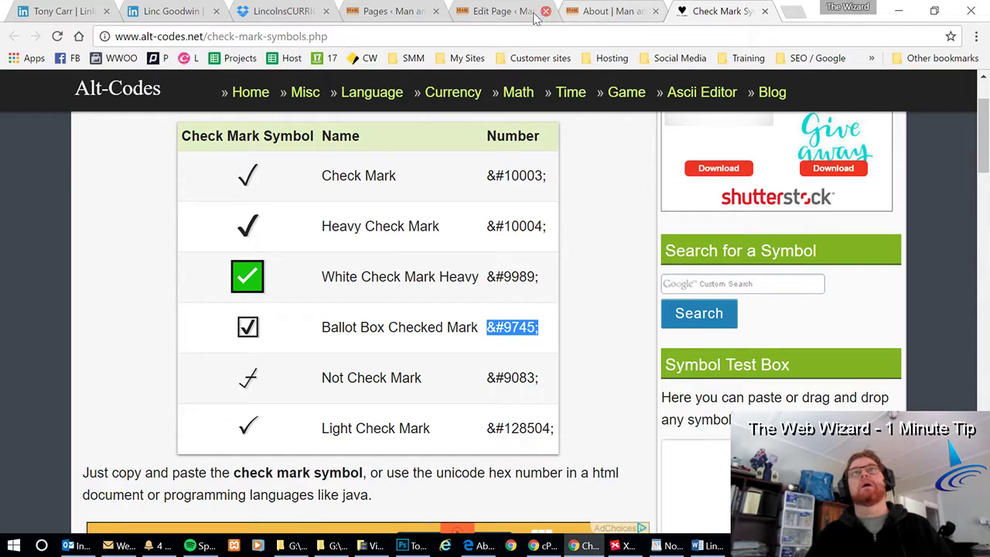
pyautogui.click(502, 13)
pyautogui.click(162, 347)
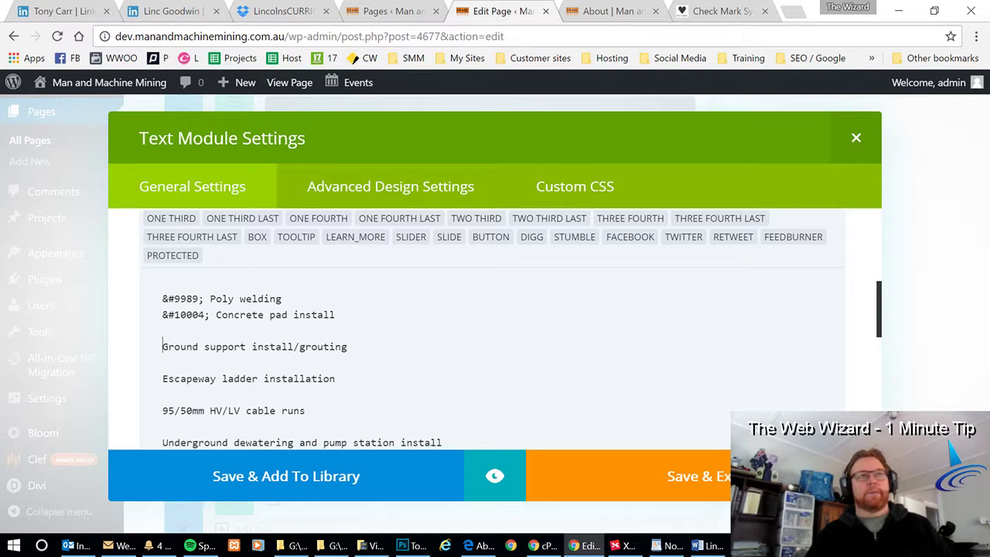
pyautogui.hotkey('ctrl', 'v')
pyautogui.press('Up')
pyautogui.press('Delete')
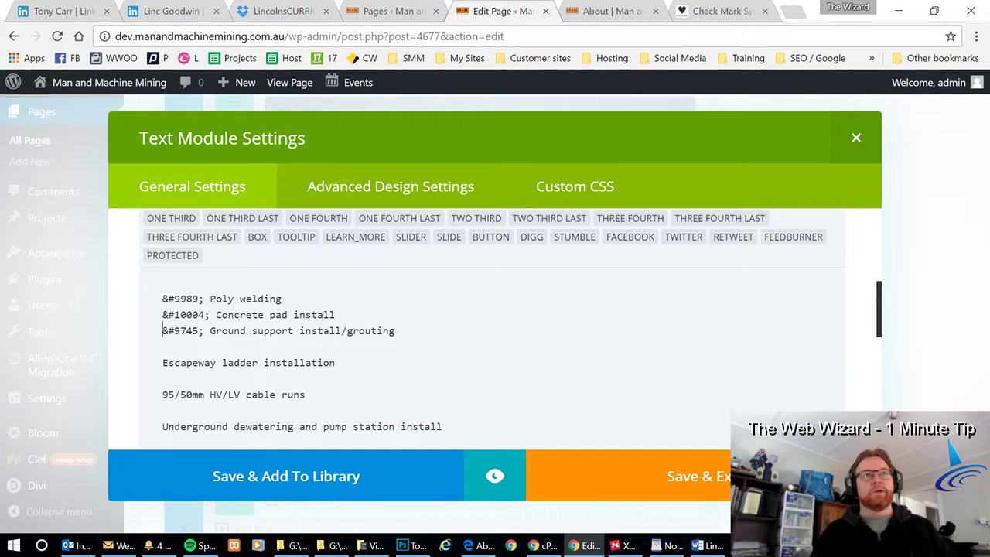
pyautogui.press('Delete')
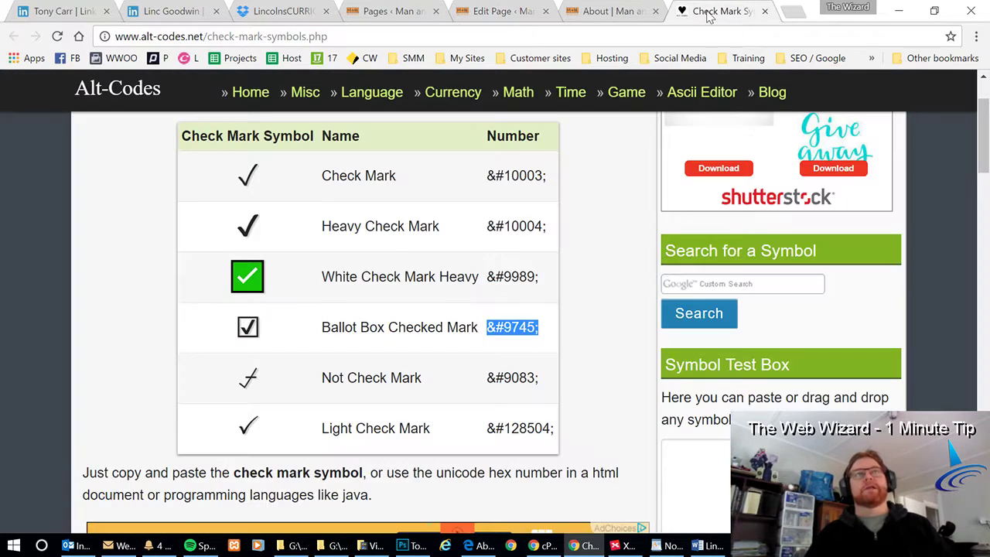
# - Copy the Check Mark code &#10003; from the Alt-Codes page and insert it with a space before Escapeway ladder installation
pyautogui.click(700, 11)
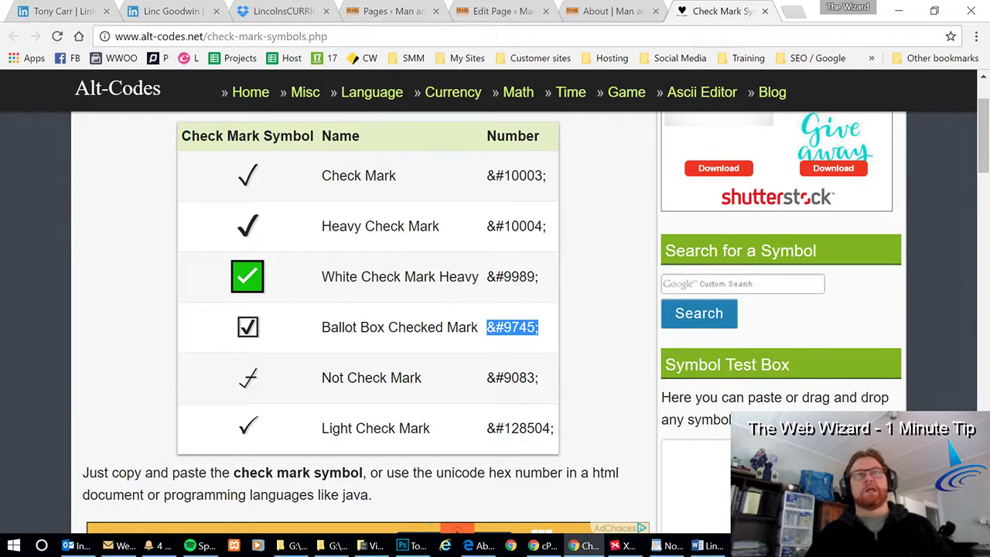
pyautogui.moveTo(486, 177); pyautogui.dragTo(546, 176)
pyautogui.hotkey('ctrl', 'c')
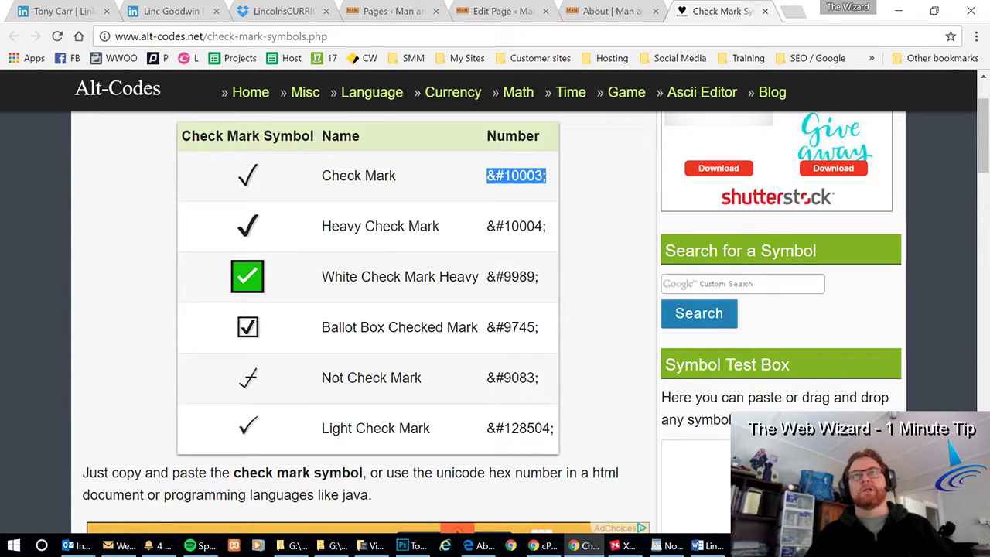
pyautogui.click(611, 10)
pyautogui.click(487, 11)
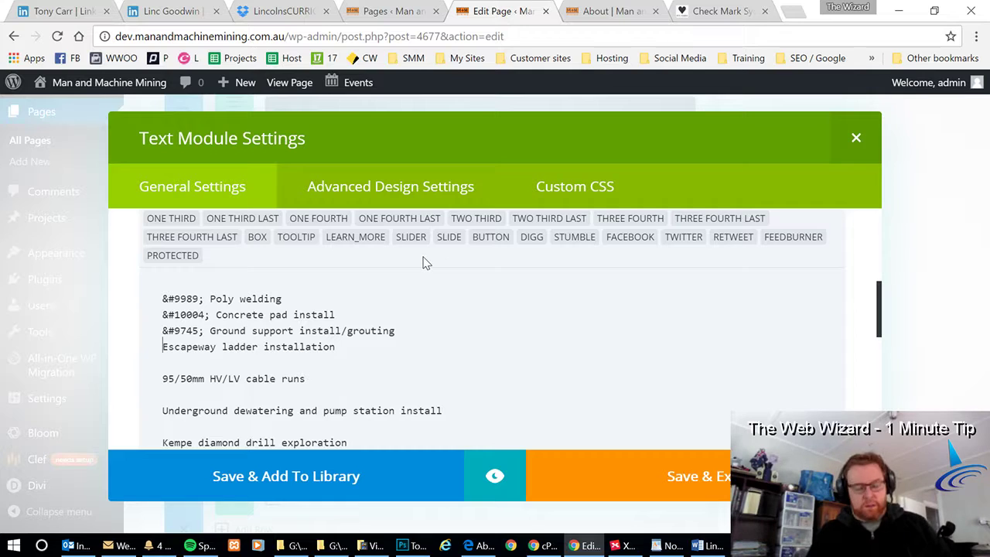
pyautogui.hotkey('ctrl', 'v')
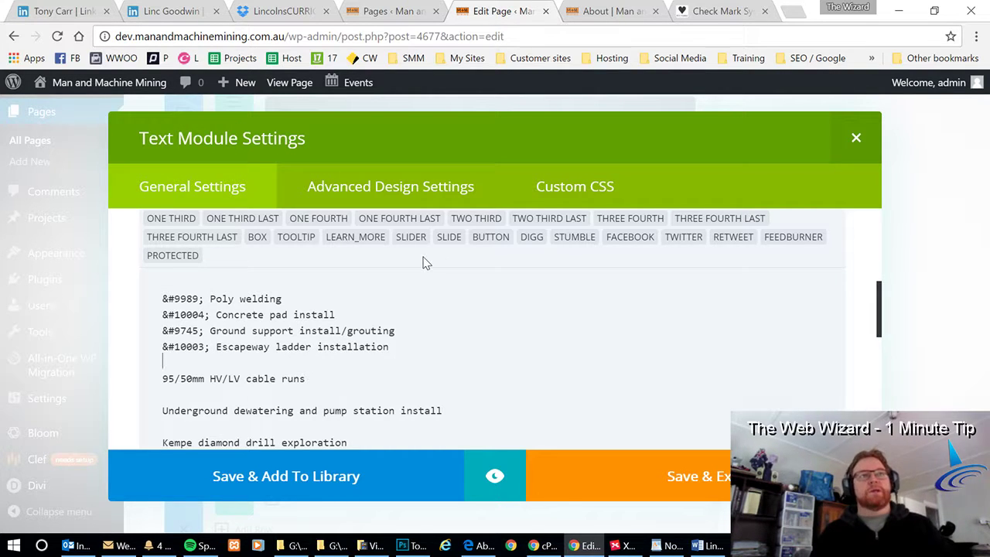
# - Remove the blank lines between Escapeway ladder installation and Kempe diamond drill exploration
pyautogui.press('Down')
pyautogui.press('Down')
pyautogui.press('BackSpace')
pyautogui.press('Down')
pyautogui.press('BackSpace')
pyautogui.press('Down')
pyautogui.press('BackSpace')
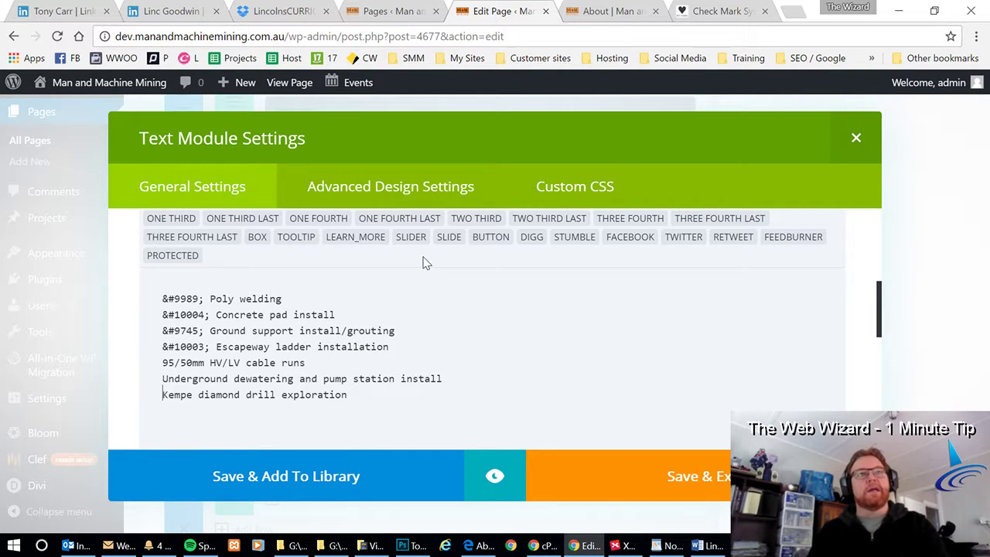
# - Save the Green Checkmarks module's settings and update the page
pyautogui.click(701, 475)
pyautogui.scroll(10, 701, 475)
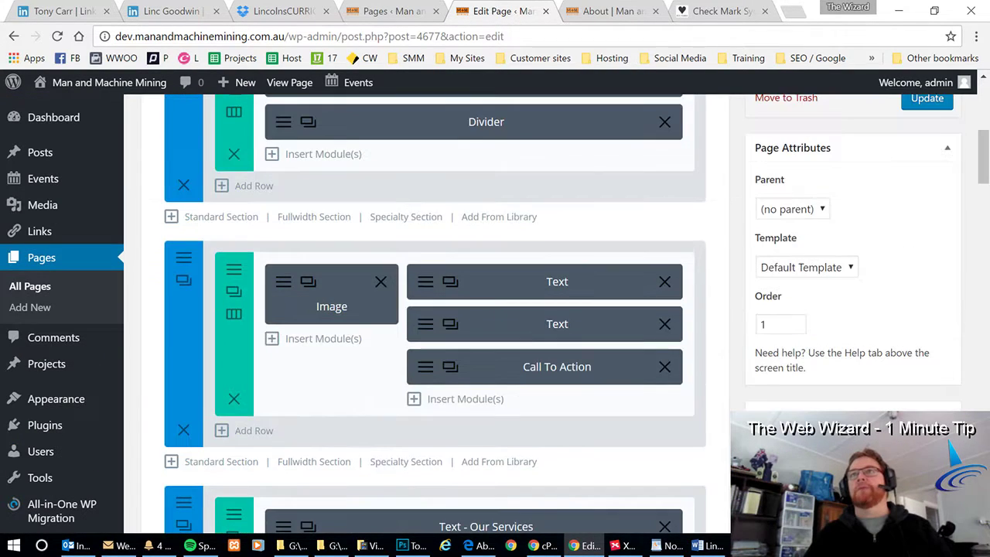
pyautogui.click(934, 208)
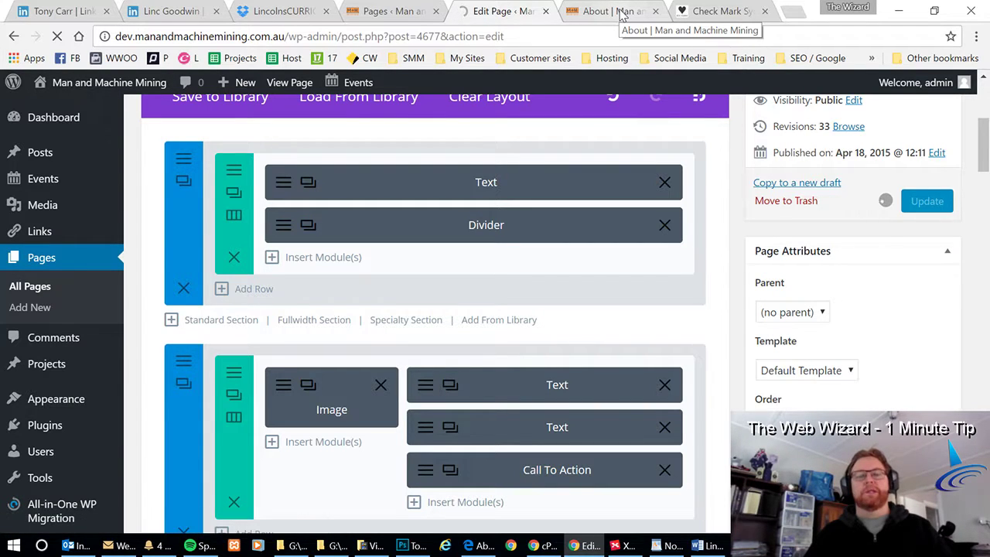
# - Reload the live About page to check the second services column, and return to the Alt-Codes check mark table
pyautogui.click(720, 11)
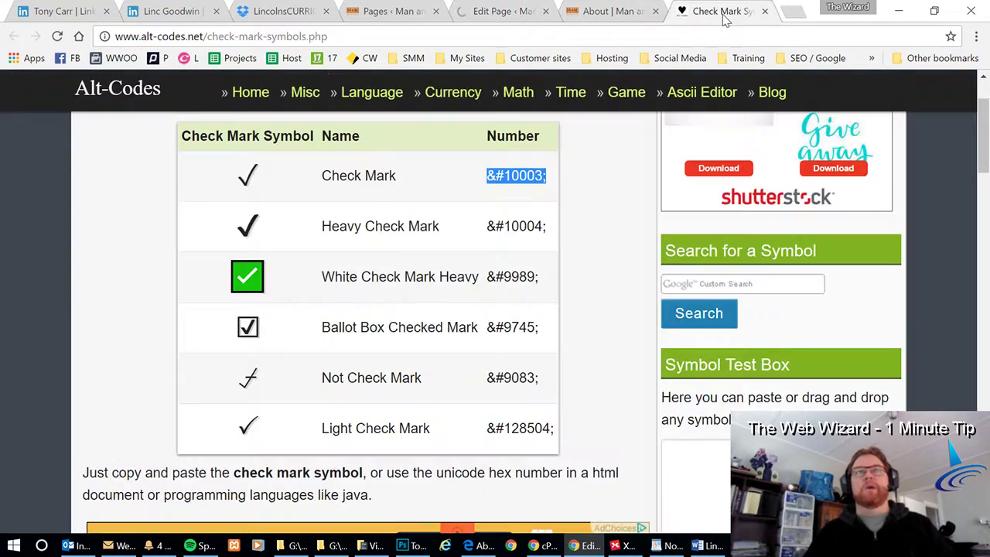
pyautogui.click(617, 11)
pyautogui.rightClick(370, 411)
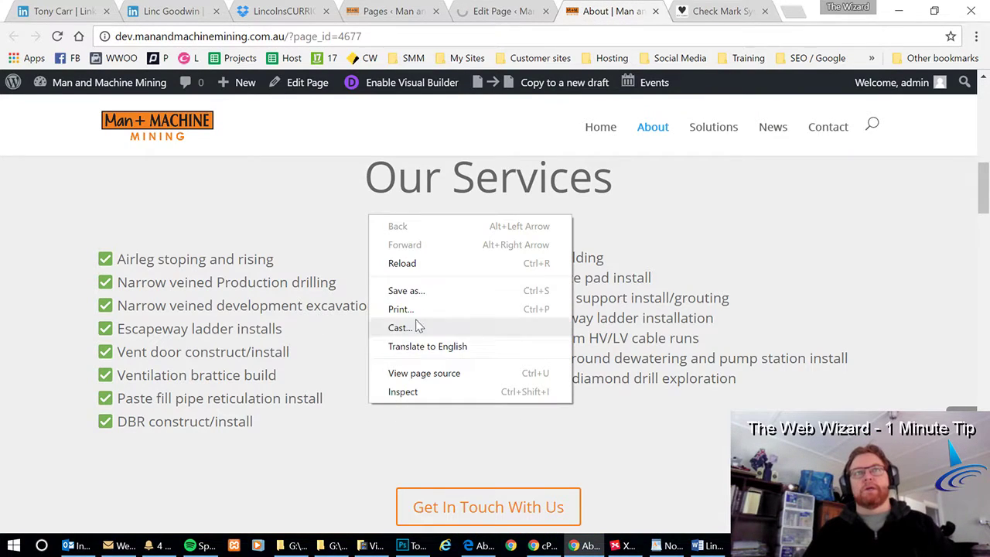
pyautogui.click(431, 265)
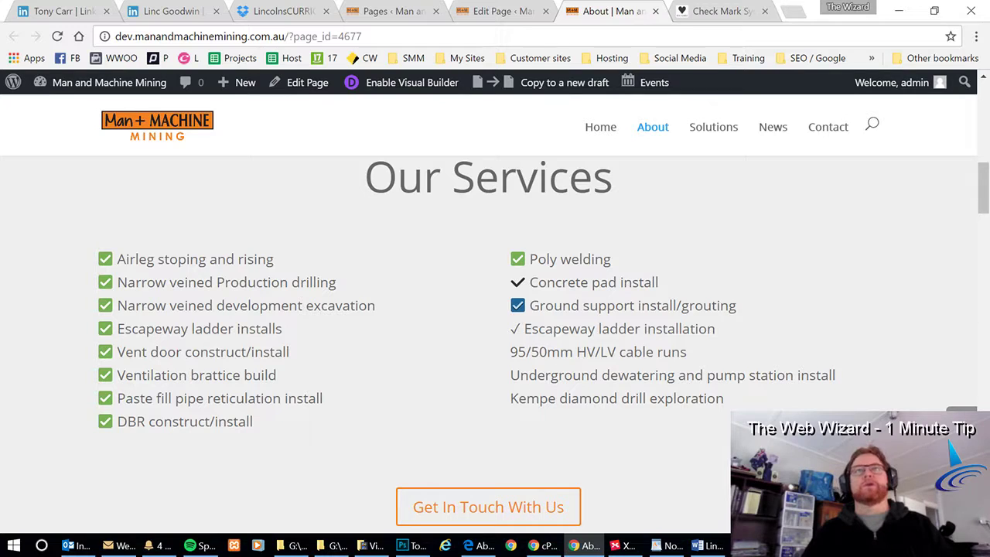
pyautogui.click(703, 12)
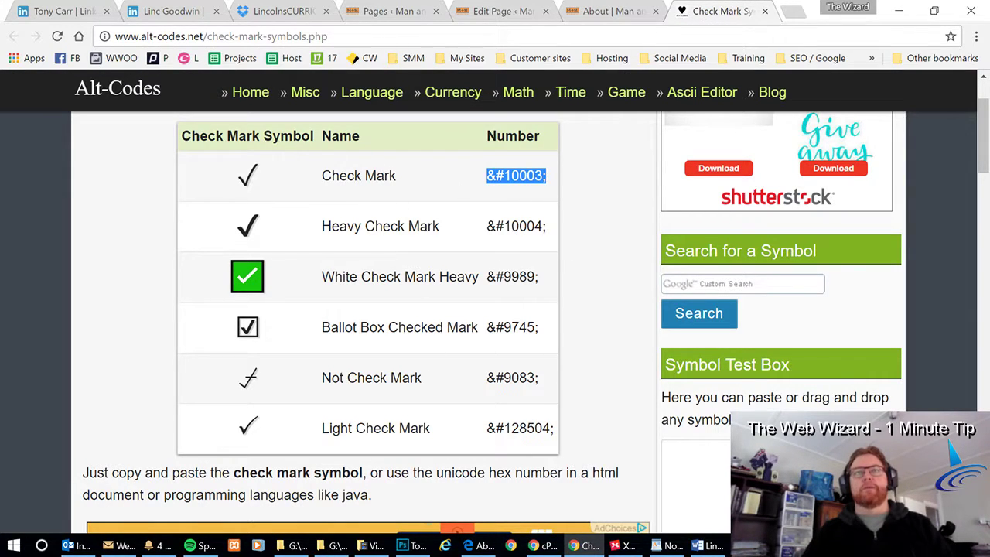